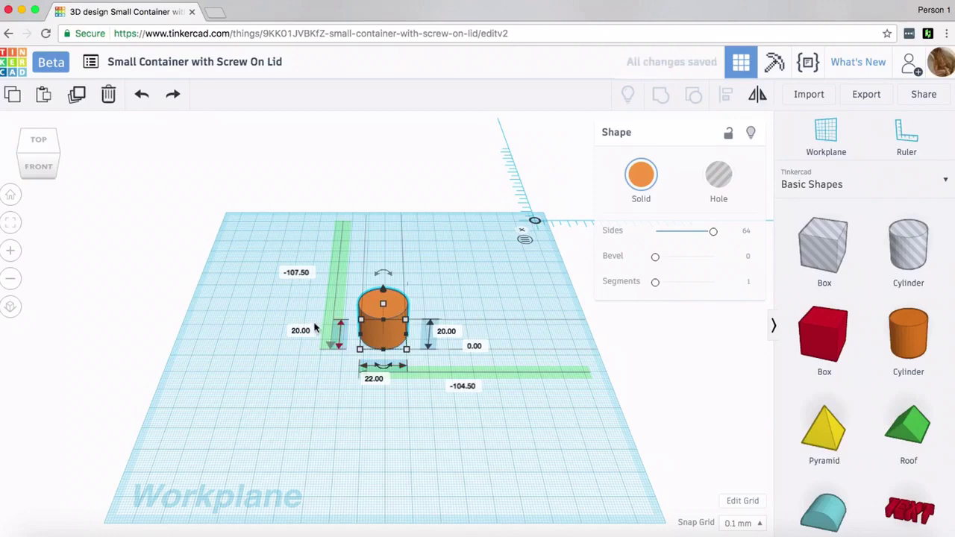
Set the cylinder's depth to 22 mm and height to 15 mm, and move it toward the workplane's left edge.
{"action": "left_click", "coordinate": [302, 330]}
{"action": "type", "text": "22"}
{"action": "key", "text": "Return"}
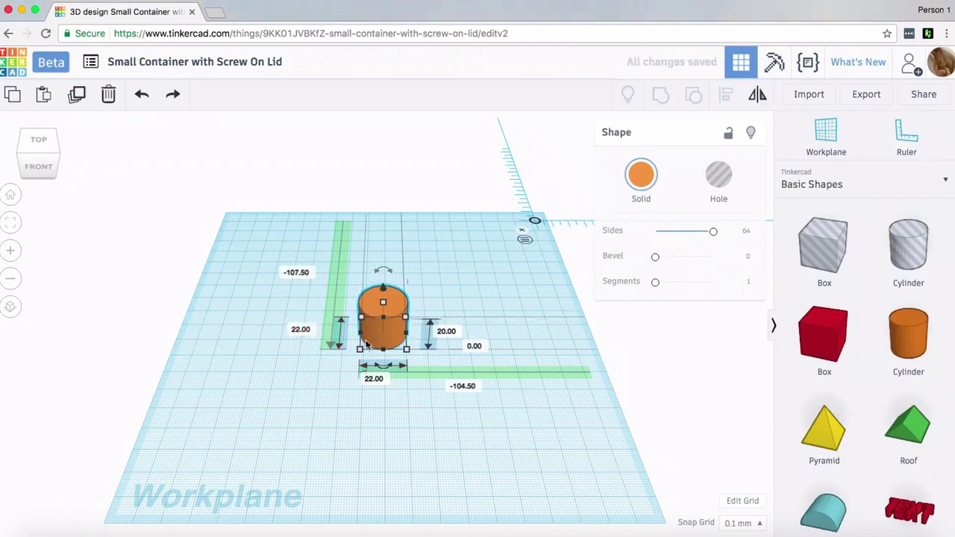
{"action": "left_click", "coordinate": [449, 330]}
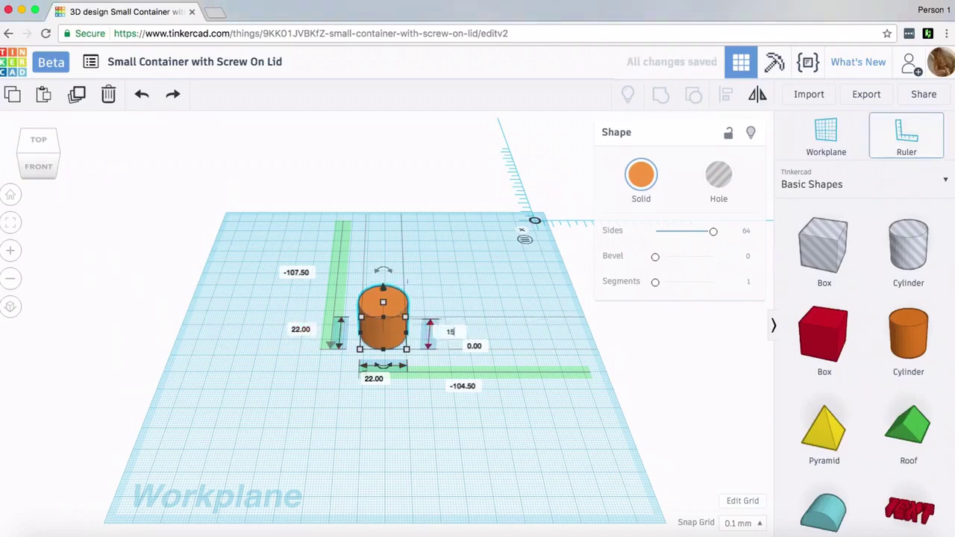
{"action": "type", "text": "15"}
{"action": "key", "text": "Return"}
{"action": "left_click_drag", "start_coordinate": [394, 323], "coordinate": [286, 312]}
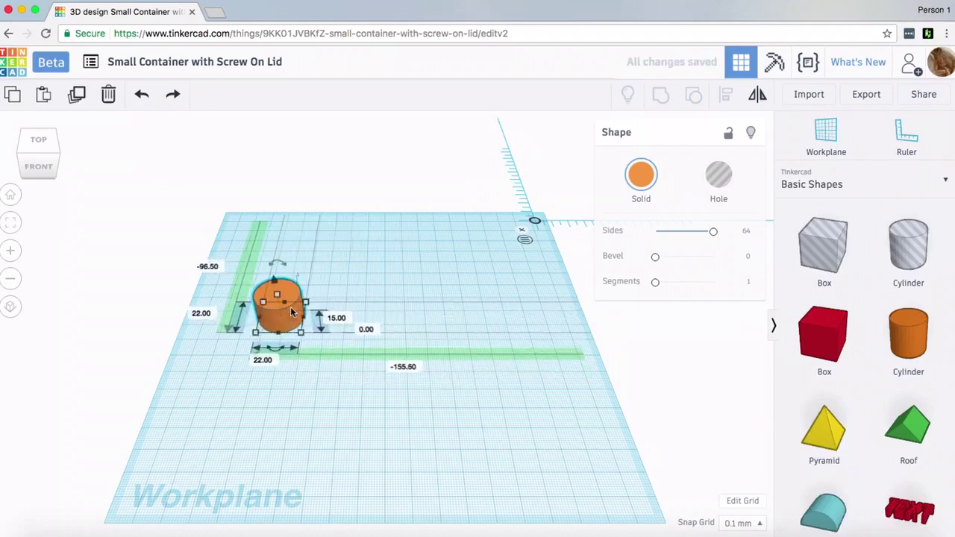
Add a second solid cylinder beside the first with 64 sides, 16.36 mm wide and 16.36 mm deep.
{"action": "left_click_drag", "start_coordinate": [899, 339], "coordinate": [381, 326]}
{"action": "left_click_drag", "start_coordinate": [664, 235], "coordinate": [741, 240]}
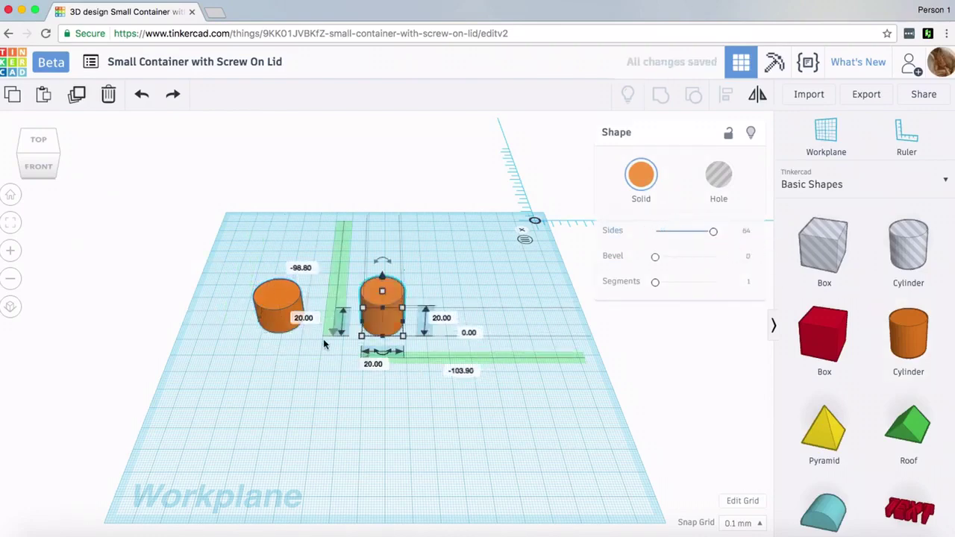
{"action": "left_click", "coordinate": [377, 364]}
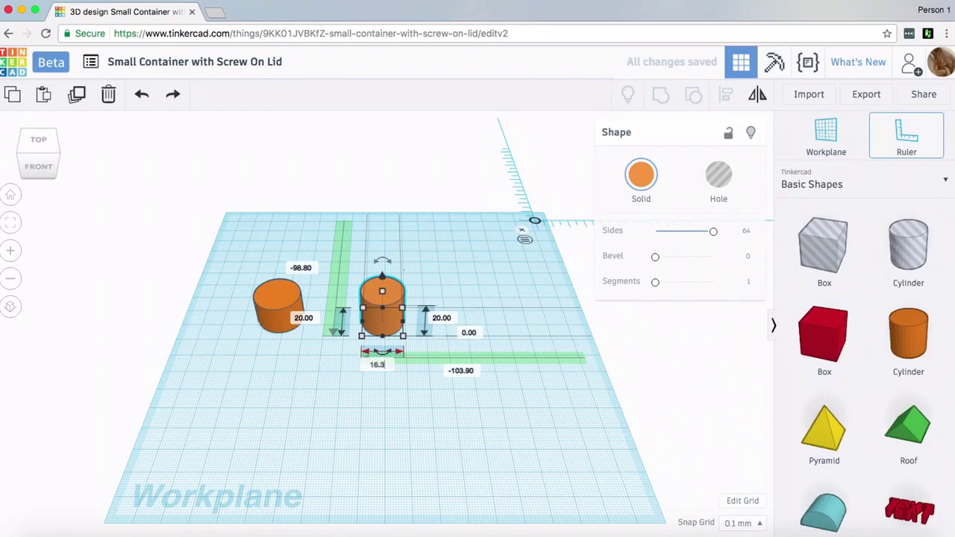
{"action": "key", "text": "Return"}
{"action": "left_click", "coordinate": [303, 317]}
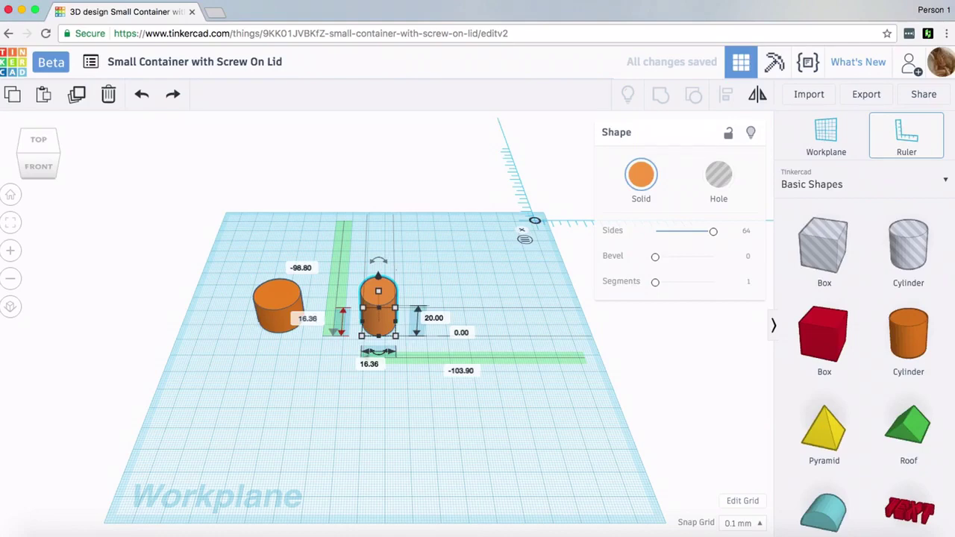
{"action": "type", "text": "16.36"}
{"action": "key", "text": "Return"}
Set the second cylinder's height to 9 mm and raise it 2 mm above the workplane.
{"action": "left_click", "coordinate": [433, 317]}
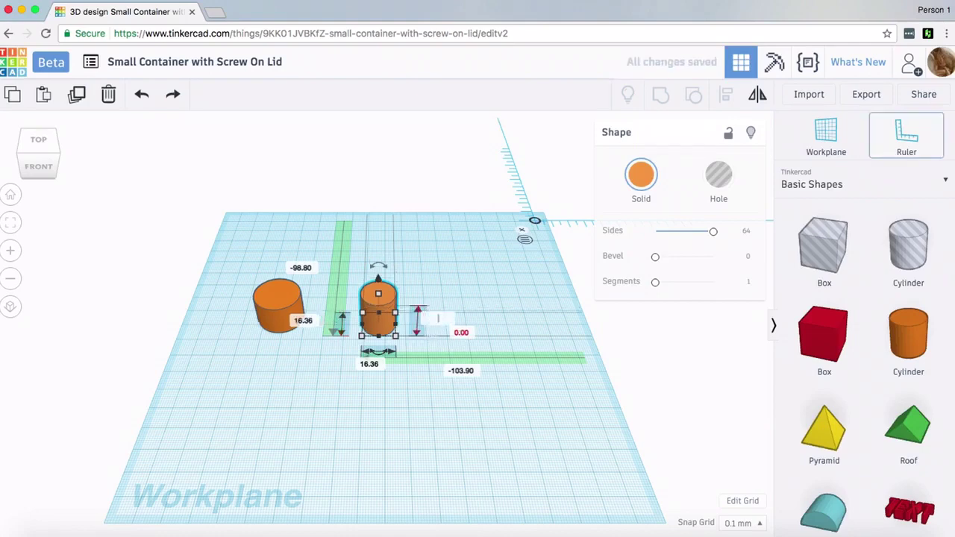
{"action": "type", "text": "9"}
{"action": "key", "text": "Return"}
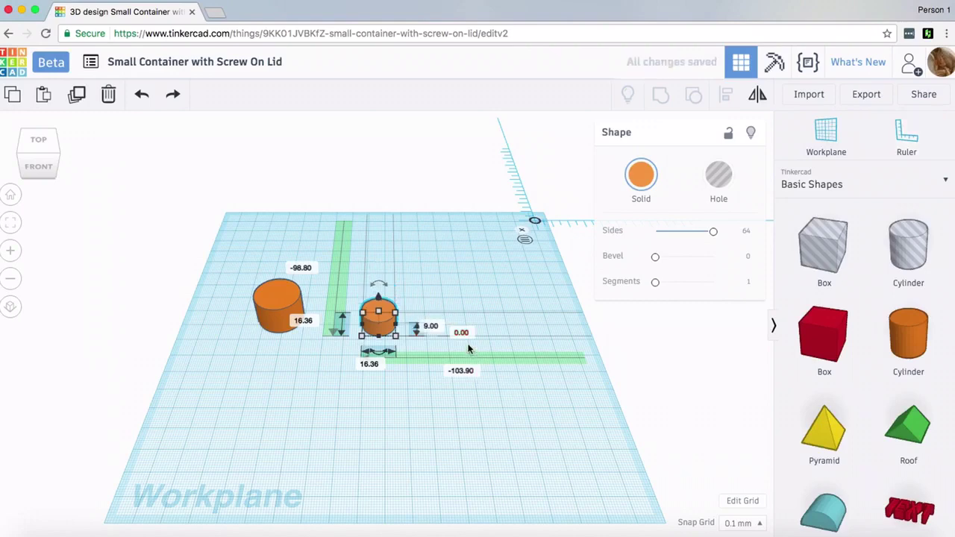
{"action": "left_click", "coordinate": [466, 331]}
{"action": "type", "text": "2"}
{"action": "key", "text": "Return"}
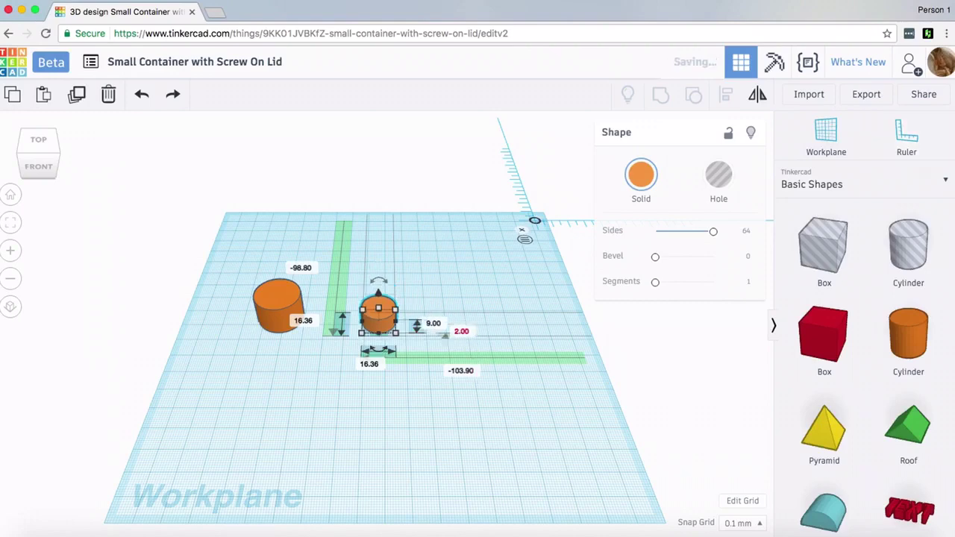
Turn the 16.36 mm cylinder into a hole and move it close to the larger solid cylinder.
{"action": "left_click", "coordinate": [718, 179]}
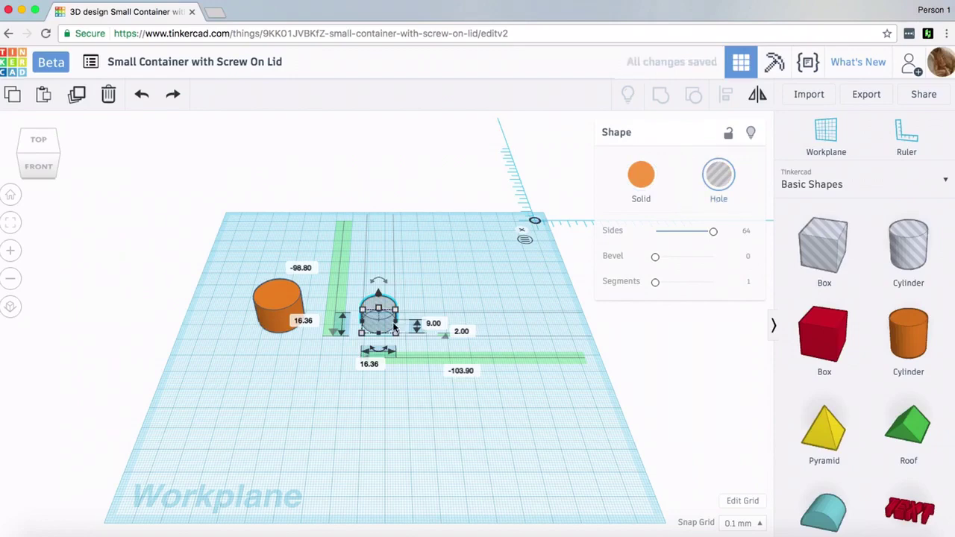
{"action": "left_click_drag", "start_coordinate": [388, 324], "coordinate": [338, 321]}
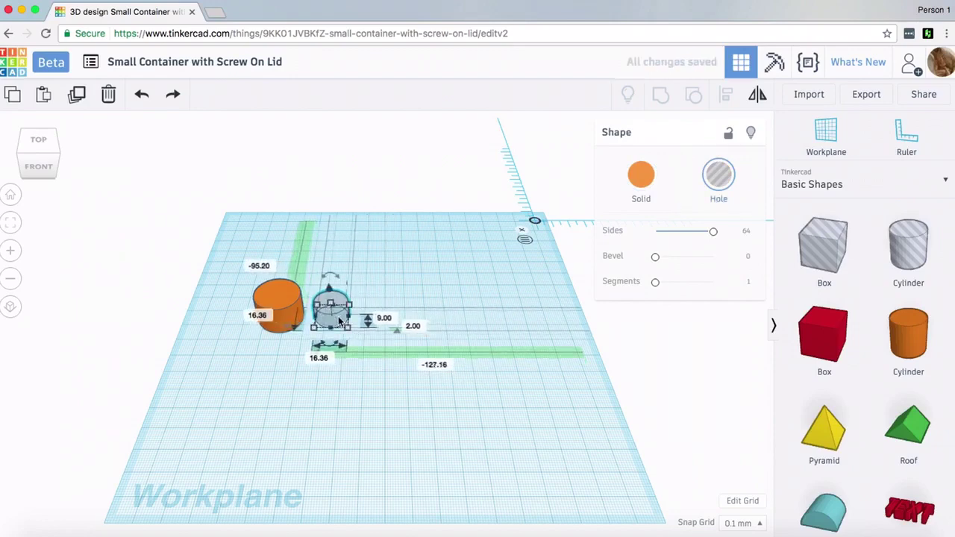
{"action": "left_click", "coordinate": [456, 279]}
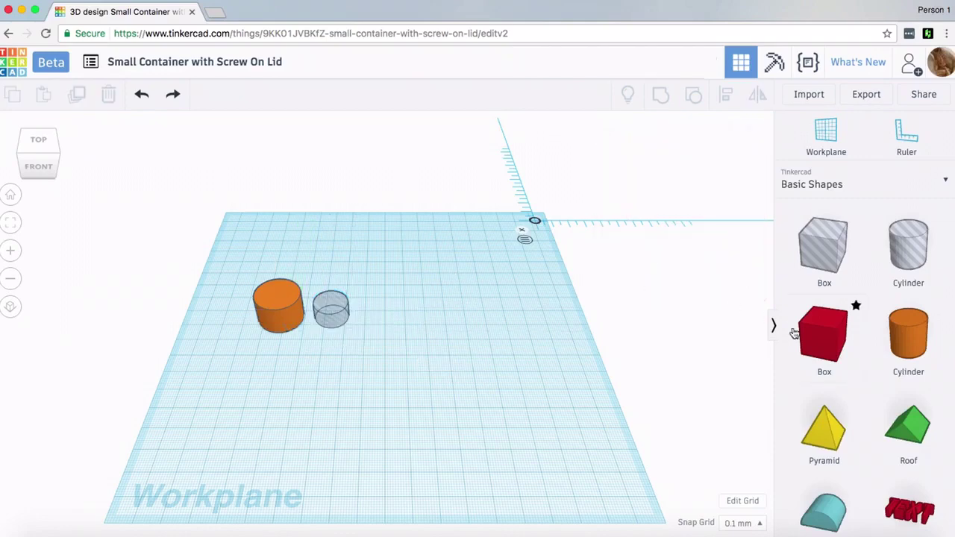
Add a separate 64-sided cylinder for the lid, sized 22 mm wide, 22 mm deep and 2 mm high.
{"action": "left_click_drag", "start_coordinate": [907, 334], "coordinate": [477, 346]}
{"action": "left_click_drag", "start_coordinate": [664, 235], "coordinate": [747, 243]}
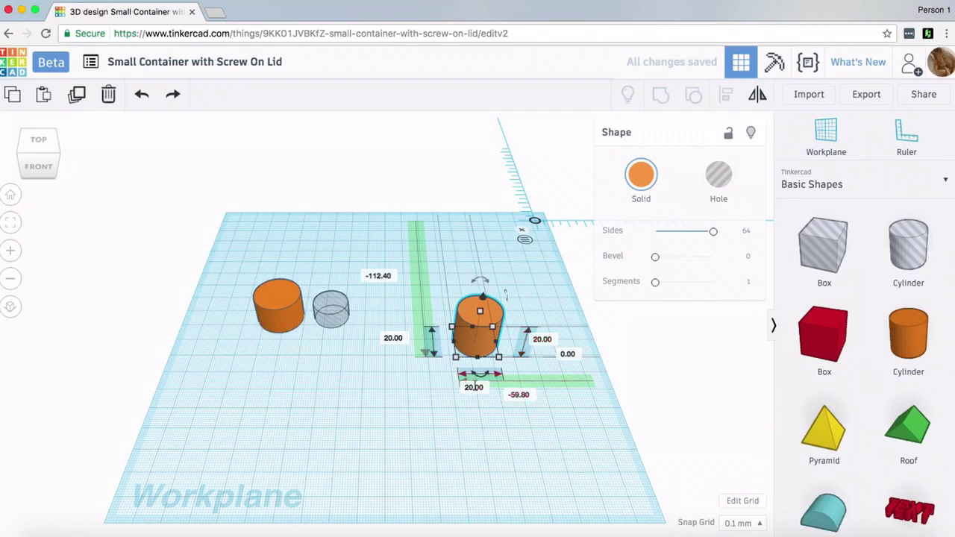
{"action": "left_click", "coordinate": [473, 386]}
{"action": "type", "text": "22"}
{"action": "key", "text": "Return"}
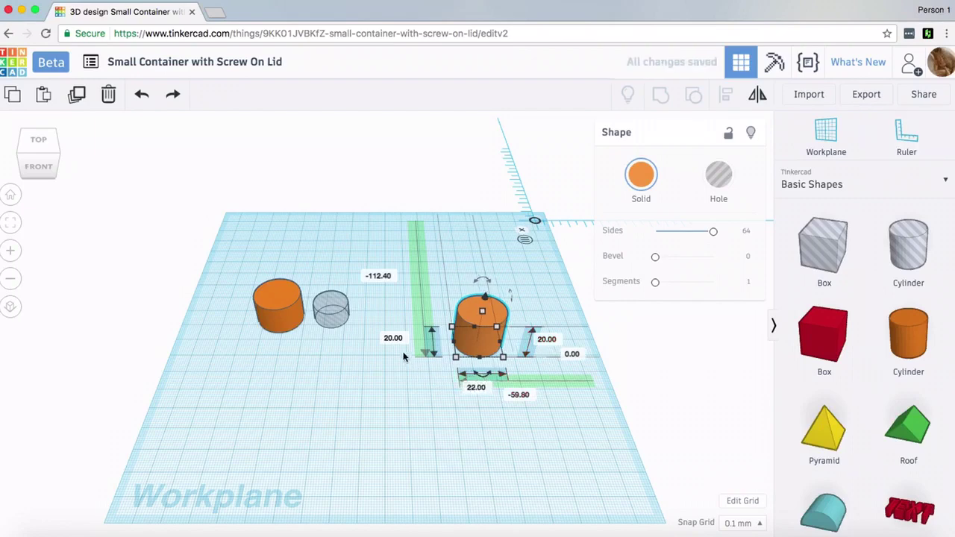
{"action": "left_click", "coordinate": [396, 338]}
{"action": "key", "text": "Return"}
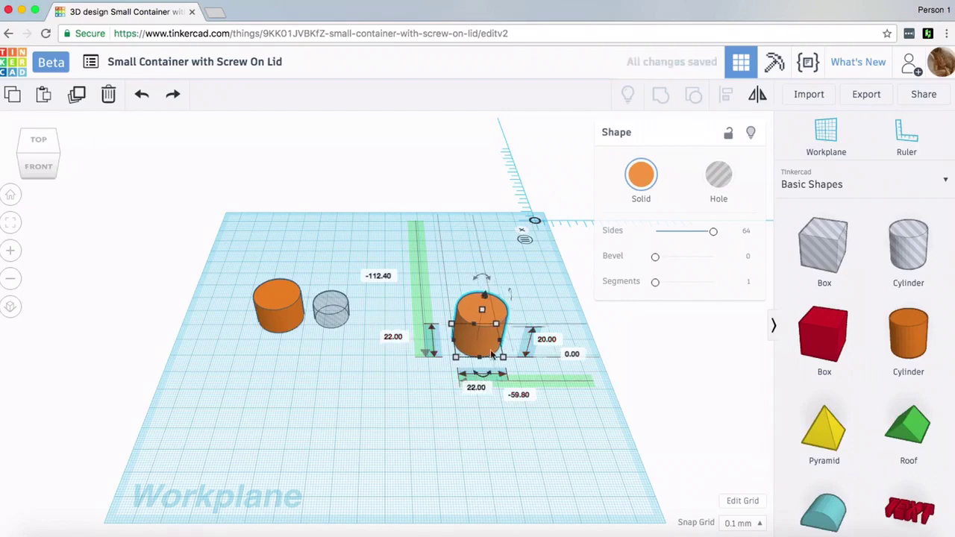
{"action": "left_click", "coordinate": [552, 339]}
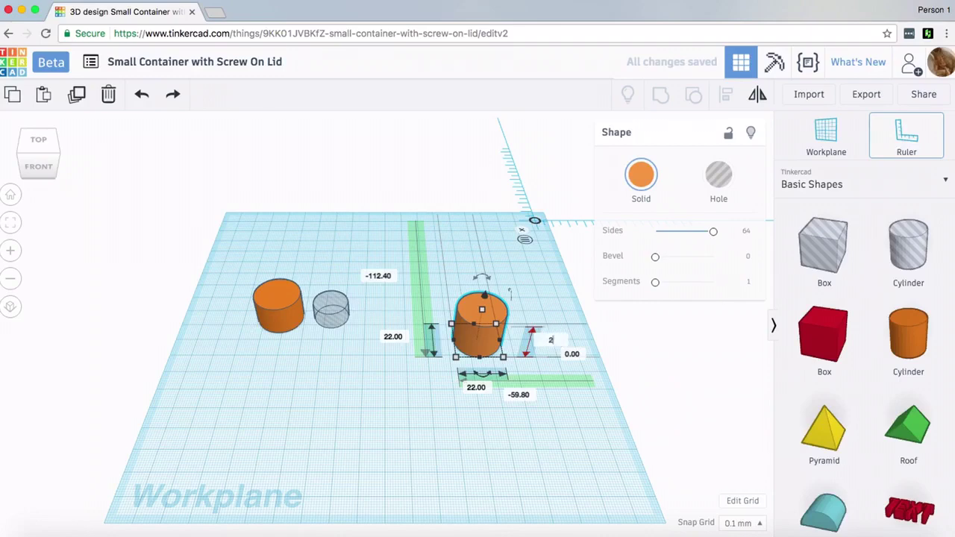
{"action": "key", "text": "Return"}
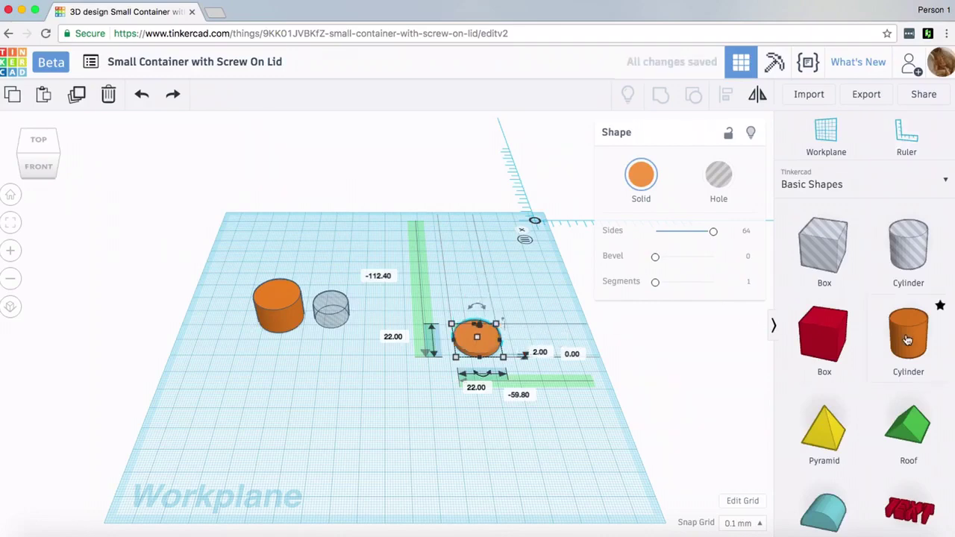
Add another cylinder in front of the lid disc, 12 mm wide, 24 mm deep and 2 mm high, with 64 sides.
{"action": "left_click_drag", "start_coordinate": [906, 336], "coordinate": [407, 409]}
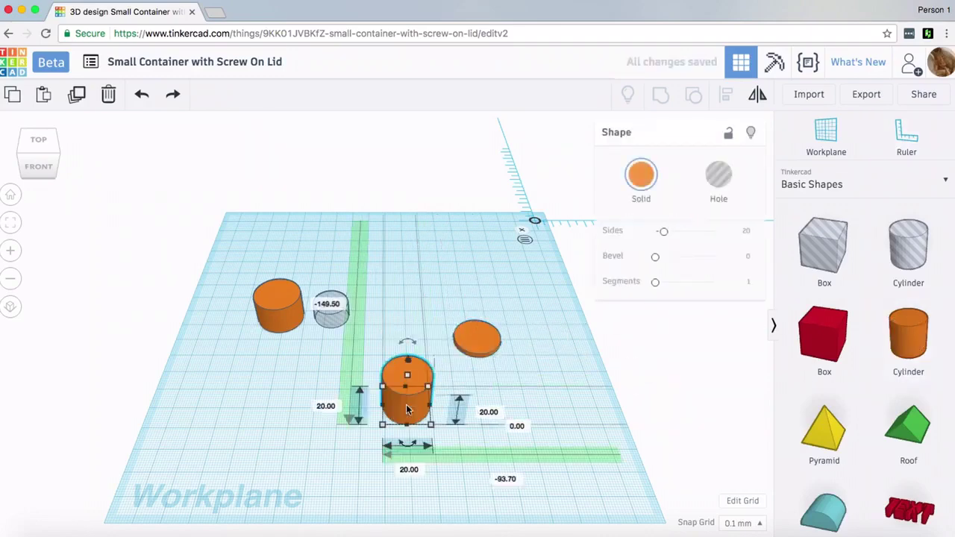
{"action": "left_click", "coordinate": [409, 470]}
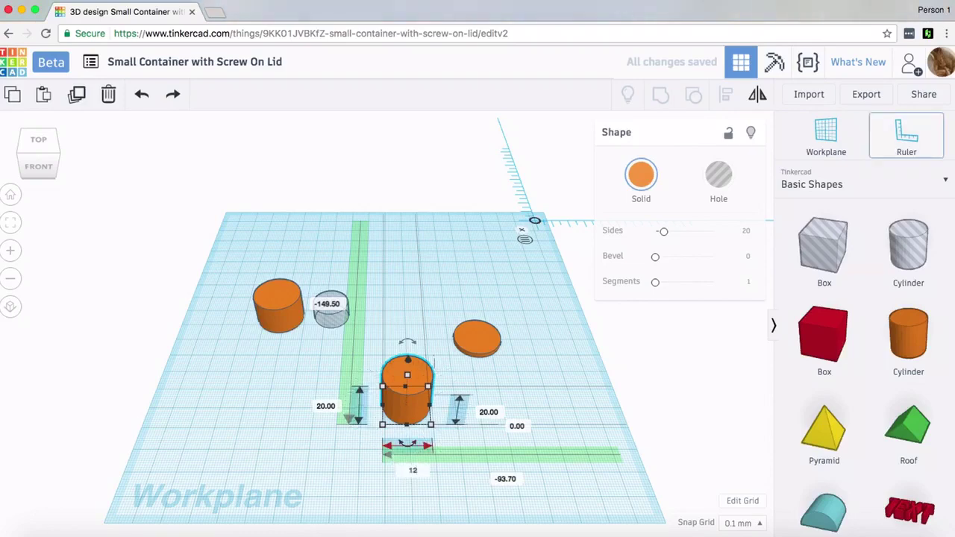
{"action": "key", "text": "Return"}
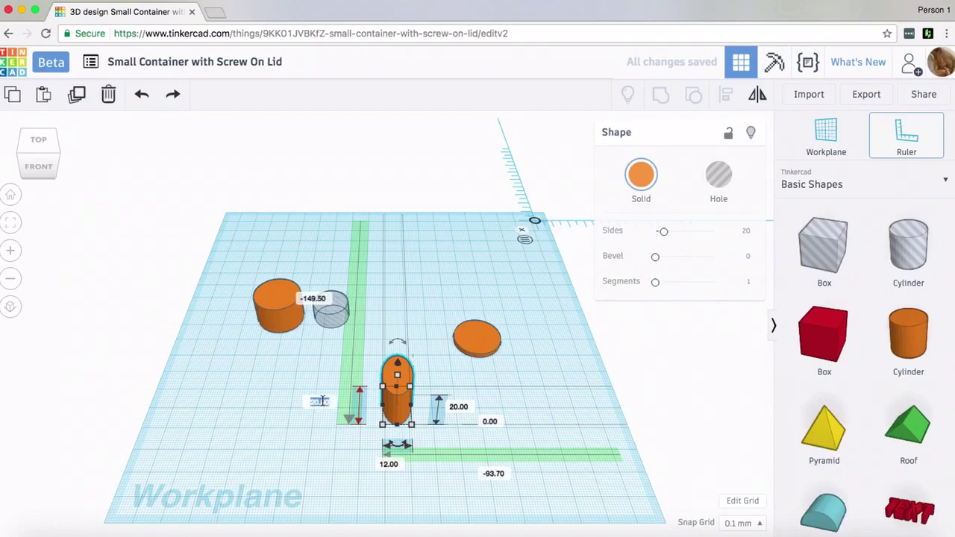
{"action": "type", "text": "24"}
{"action": "key", "text": "Return"}
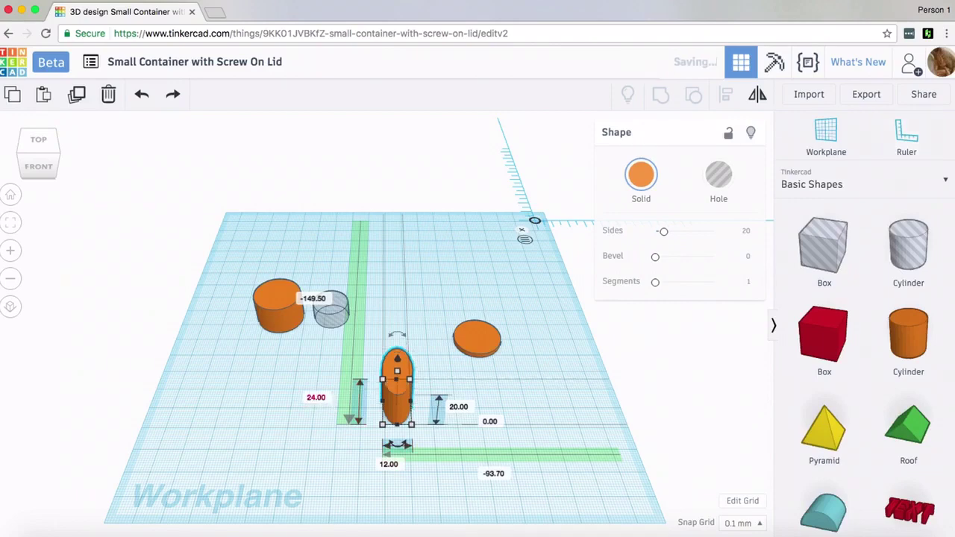
{"action": "left_click", "coordinate": [463, 406]}
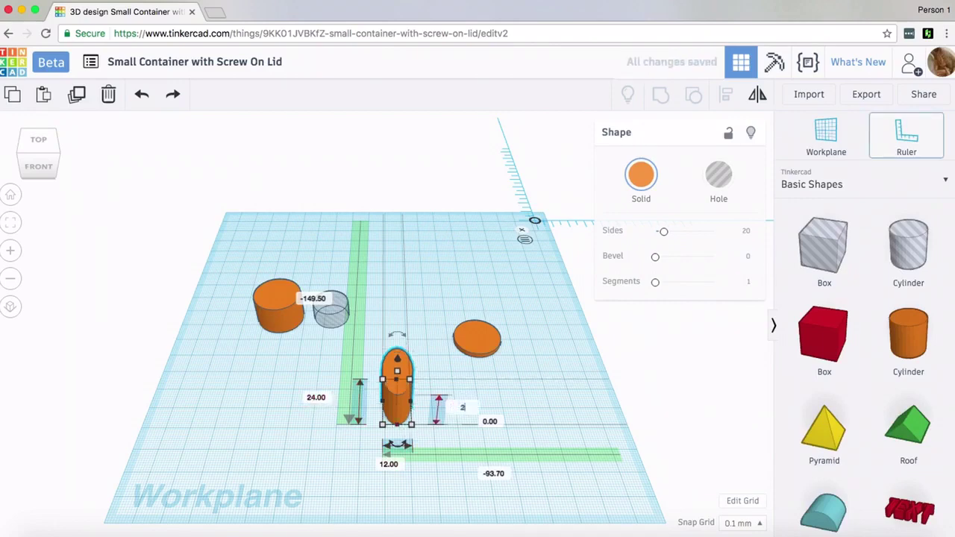
{"action": "type", "text": "2"}
{"action": "key", "text": "Return"}
{"action": "left_click_drag", "start_coordinate": [663, 231], "coordinate": [727, 233]}
Build an eight-lobed flower from the oval disc and three evenly rotated in-place duplicates, and group the four shapes.
{"action": "scroll", "coordinate": [402, 442], "scroll_direction": "up", "scroll_amount": 2}
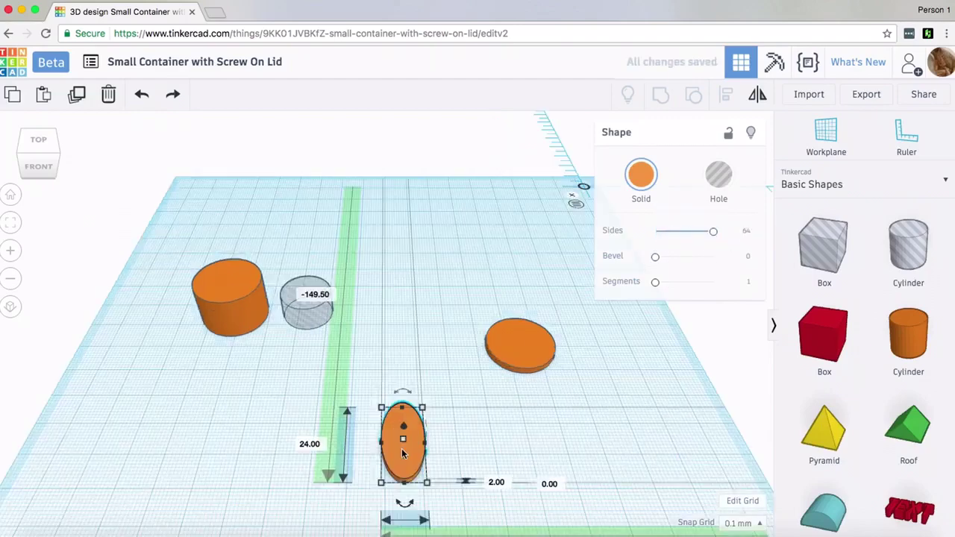
{"action": "key", "text": "ctrl+d"}
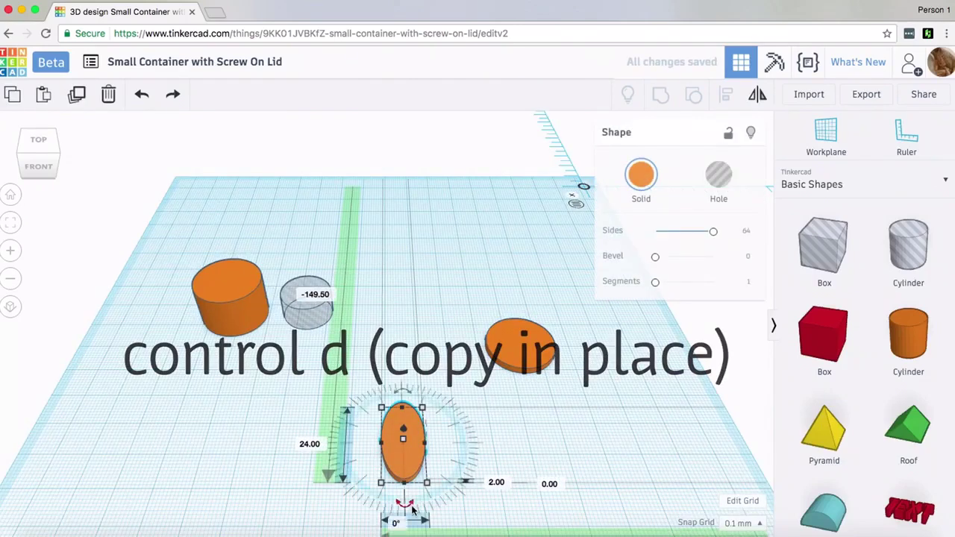
{"action": "left_click_drag", "start_coordinate": [409, 507], "coordinate": [362, 487]}
{"action": "key", "text": "ctrl+d"}
{"action": "key", "text": "ctrl+d"}
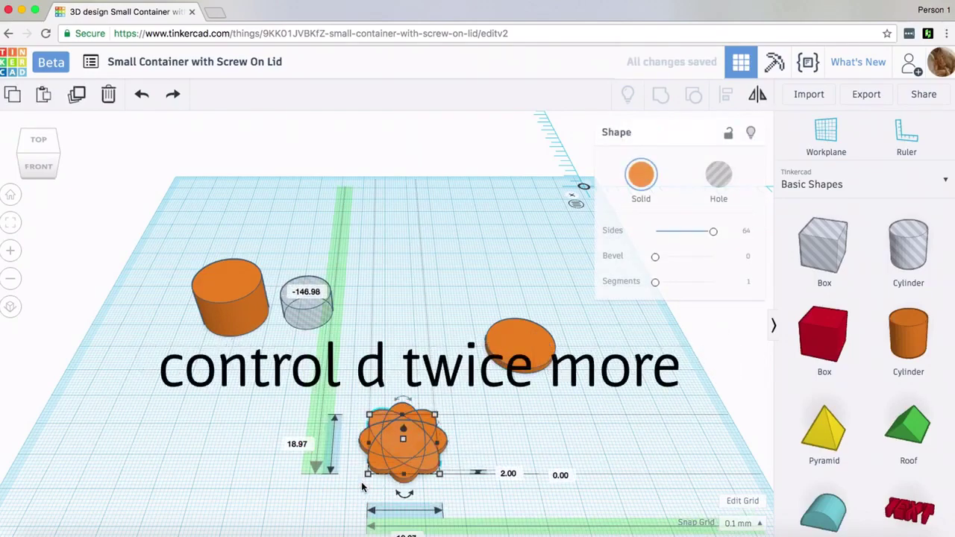
{"action": "left_click_drag", "start_coordinate": [353, 395], "coordinate": [461, 501]}
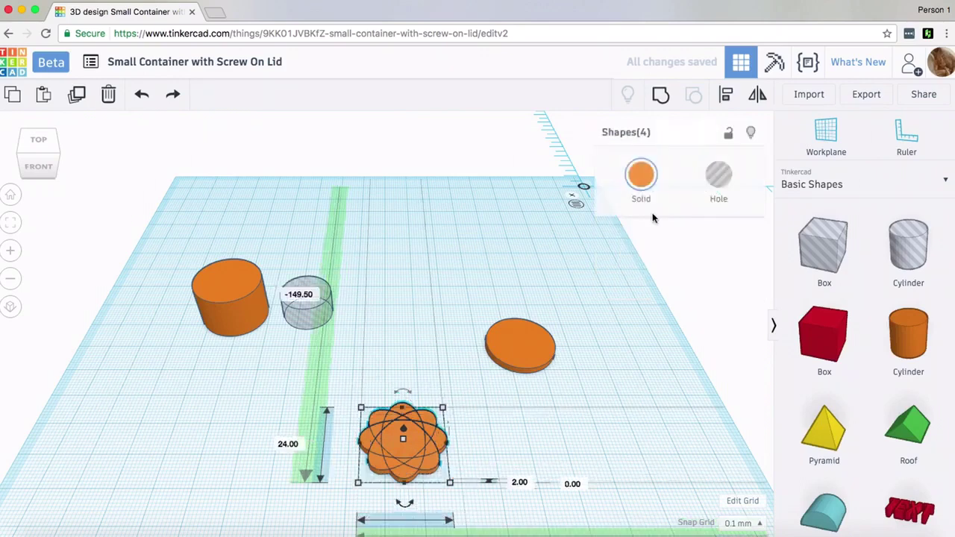
{"action": "left_click", "coordinate": [659, 94]}
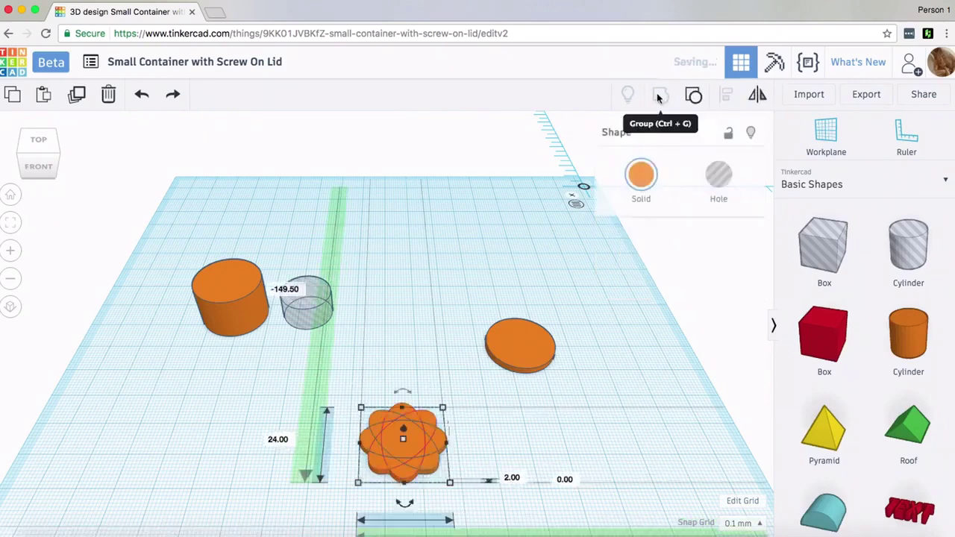
Move the flower shape to the round lid disc, align both on their centres in width and depth, and group them.
{"action": "left_click_drag", "start_coordinate": [429, 403], "coordinate": [465, 342]}
{"action": "left_click", "coordinate": [531, 357], "text": "shift"}
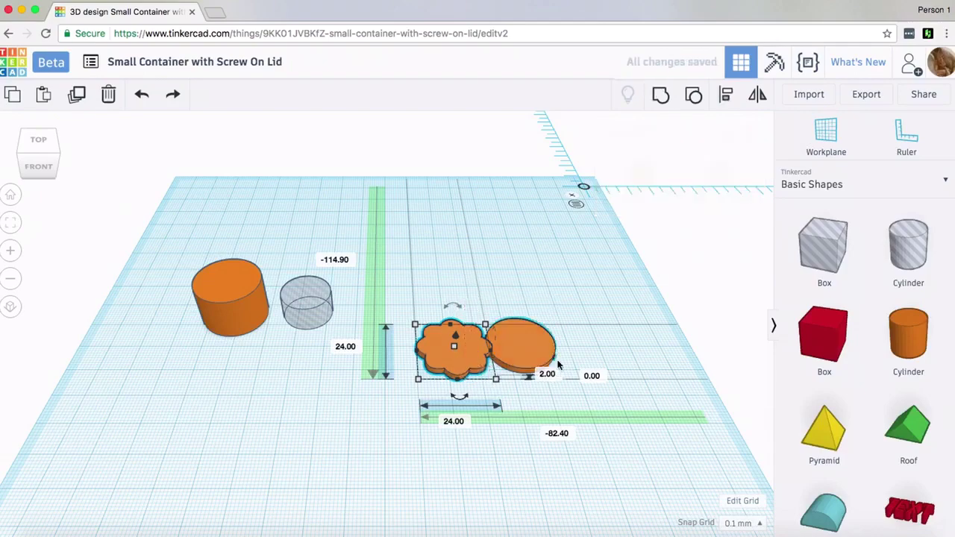
{"action": "left_click", "coordinate": [726, 94]}
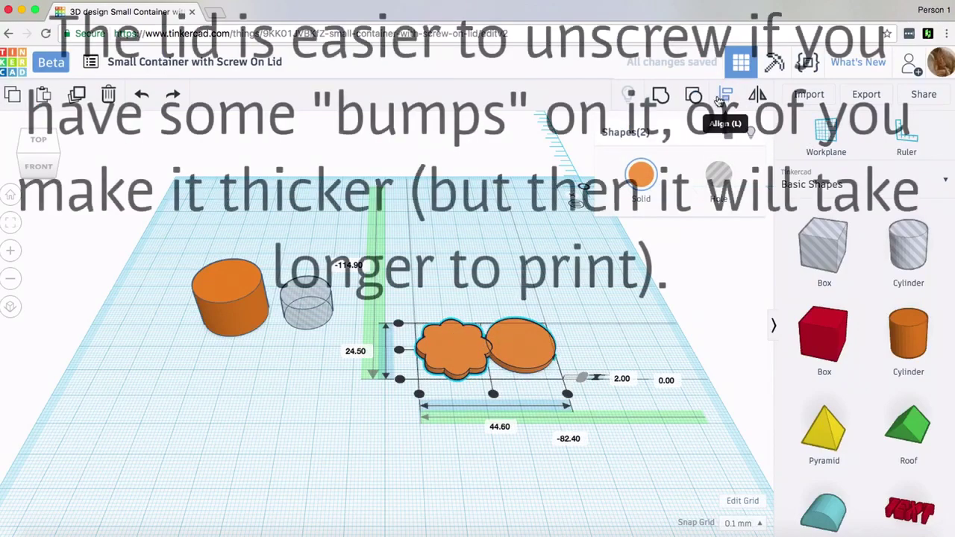
{"action": "left_click", "coordinate": [494, 393]}
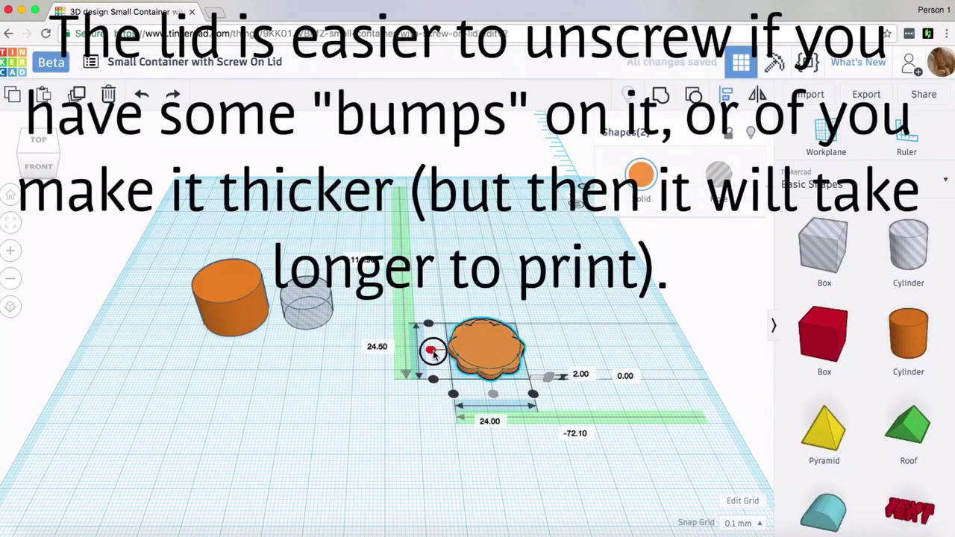
{"action": "left_click", "coordinate": [430, 348]}
{"action": "left_click", "coordinate": [660, 94]}
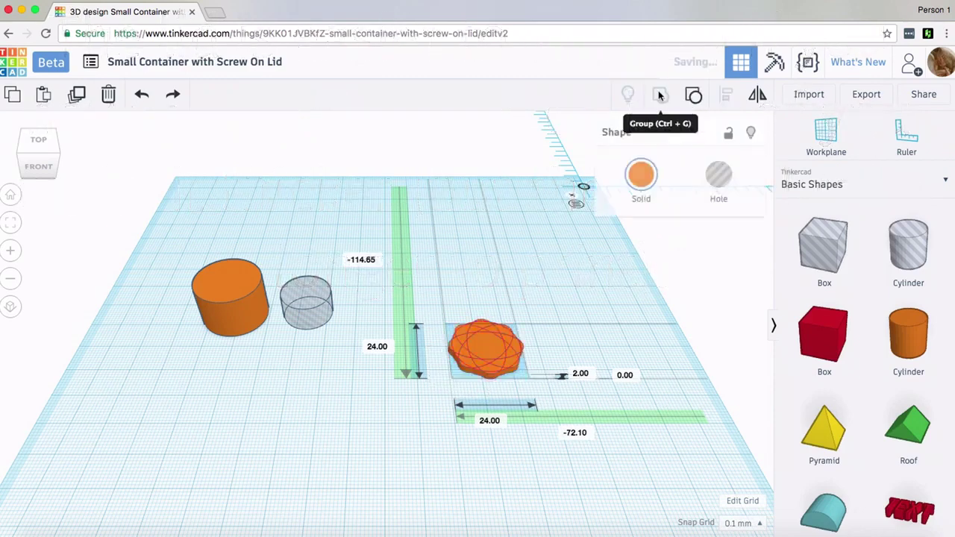
{"action": "left_click", "coordinate": [540, 310]}
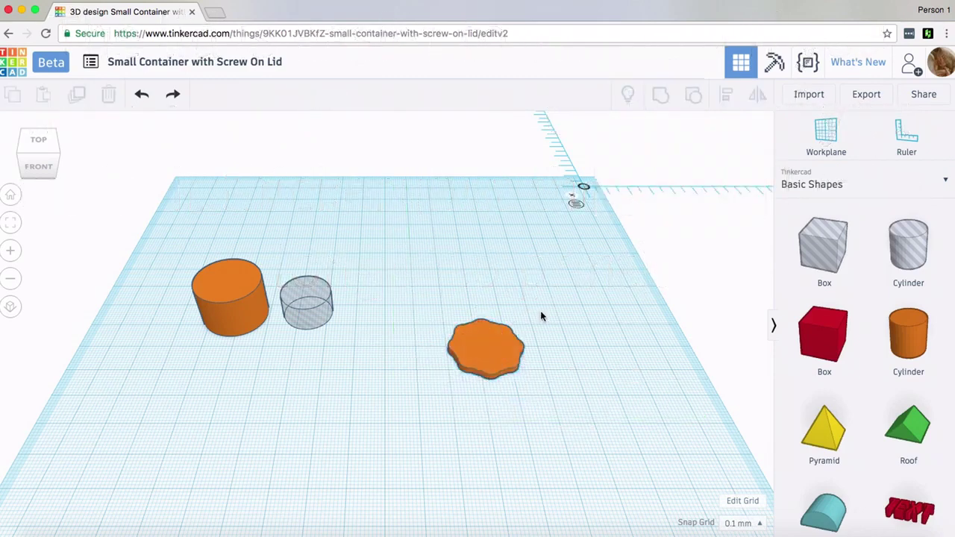
Move the grouped bumpy lid farther from the container, toward the workplane's right edge.
{"action": "left_click", "coordinate": [483, 347]}
{"action": "left_click_drag", "start_coordinate": [491, 345], "coordinate": [579, 316]}
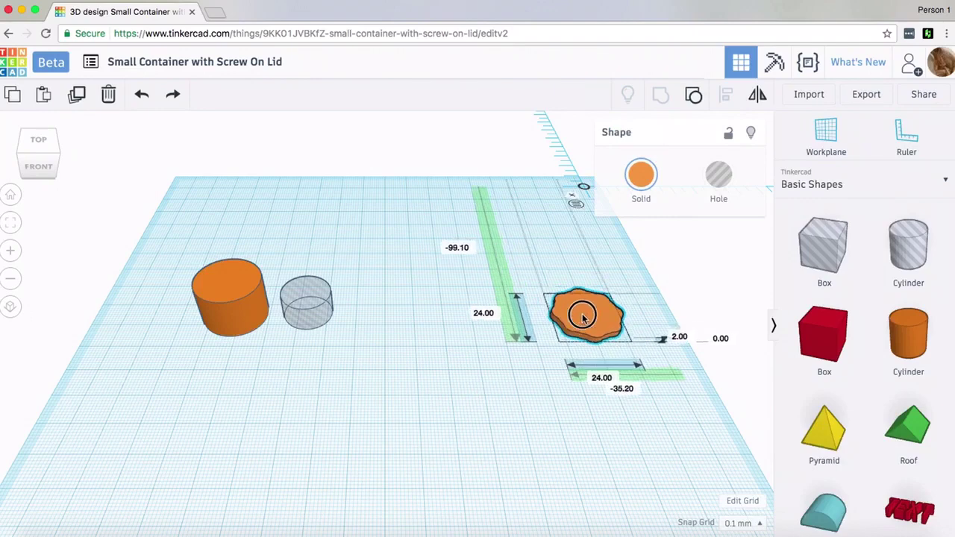
{"action": "left_click", "coordinate": [372, 372]}
Add an ISO metric thread from the Featured Shape Generators to the workplane, in the open area between the container parts and the lid.
{"action": "left_click", "coordinate": [837, 186]}
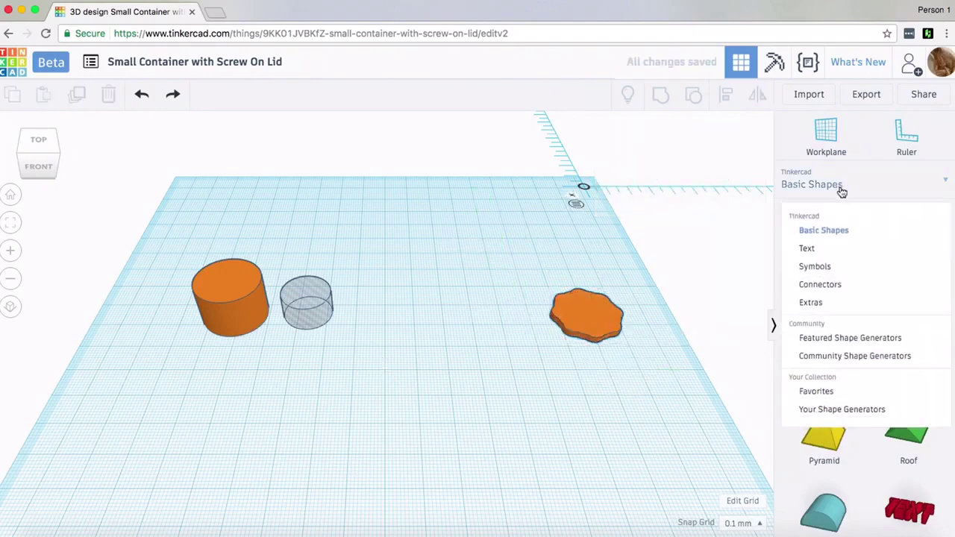
{"action": "left_click", "coordinate": [837, 339]}
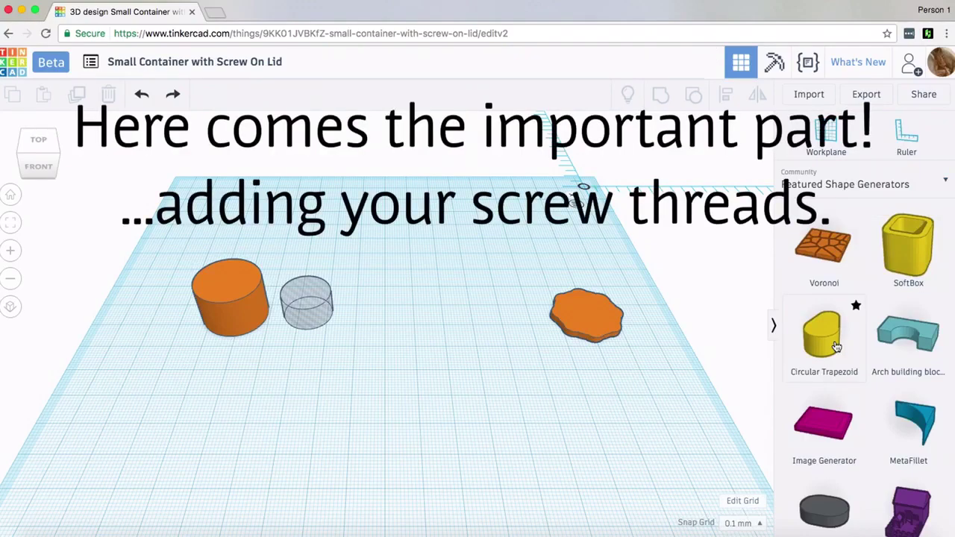
{"action": "scroll", "coordinate": [836, 345], "scroll_direction": "down", "scroll_amount": 10}
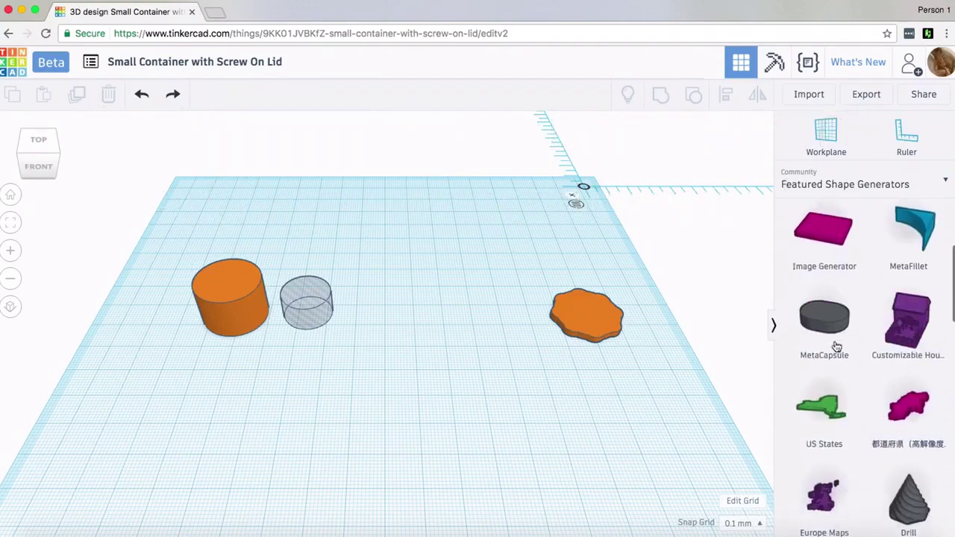
{"action": "scroll", "coordinate": [835, 345], "scroll_direction": "down", "scroll_amount": 4}
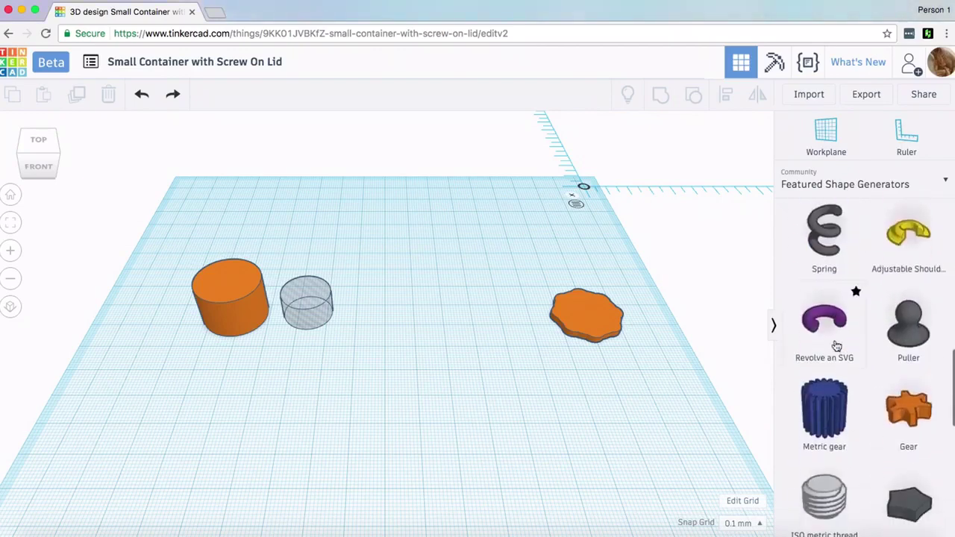
{"action": "left_click_drag", "start_coordinate": [827, 484], "coordinate": [408, 387]}
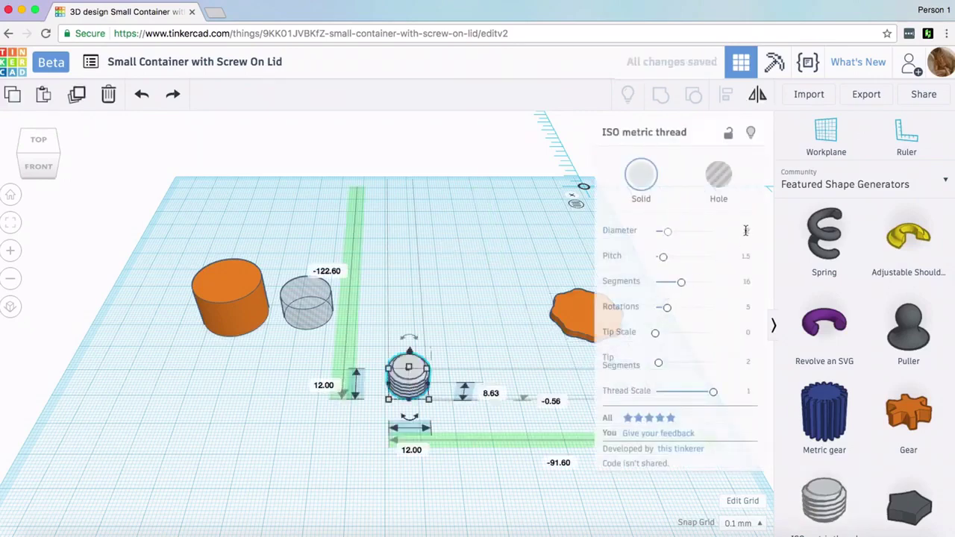
Configure the ISO metric thread with diameter 20, pitch 1.82, 32 segments, 2 rotations and 1 tip segment.
{"action": "left_click", "coordinate": [747, 231]}
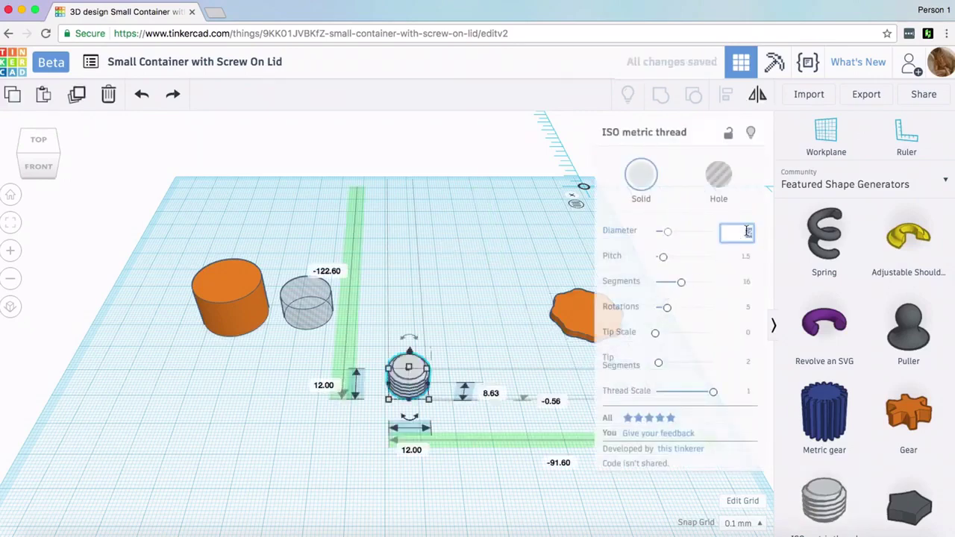
{"action": "type", "text": "20"}
{"action": "key", "text": "Return"}
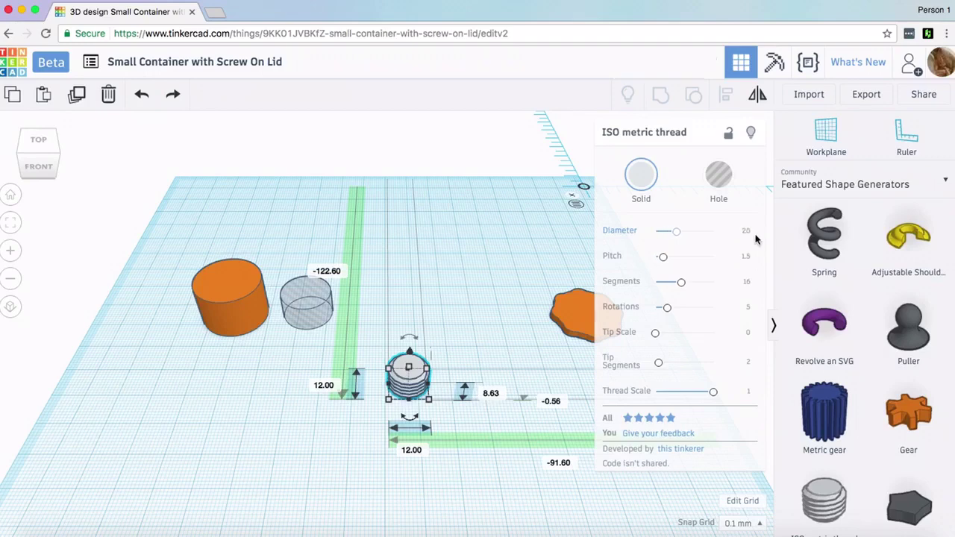
{"action": "left_click", "coordinate": [746, 256]}
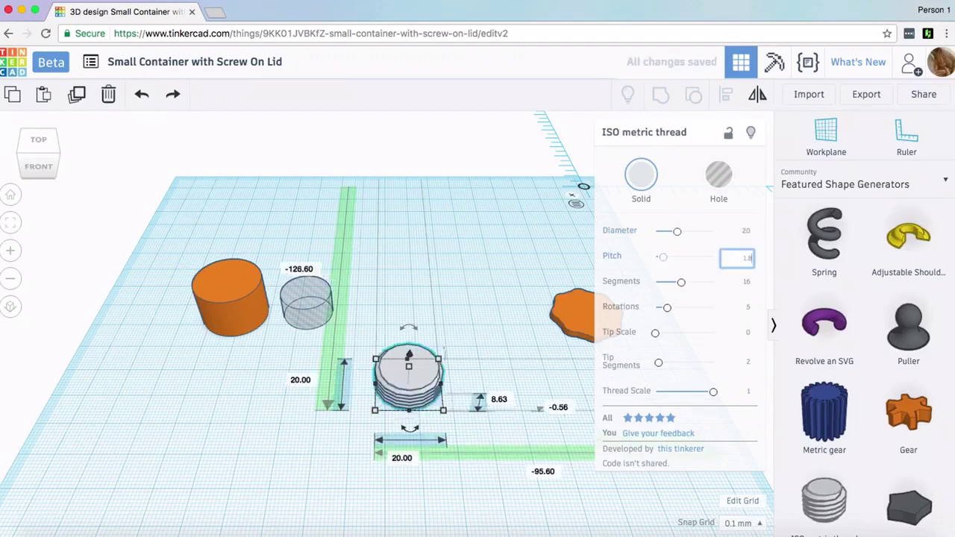
{"action": "key", "text": "Return"}
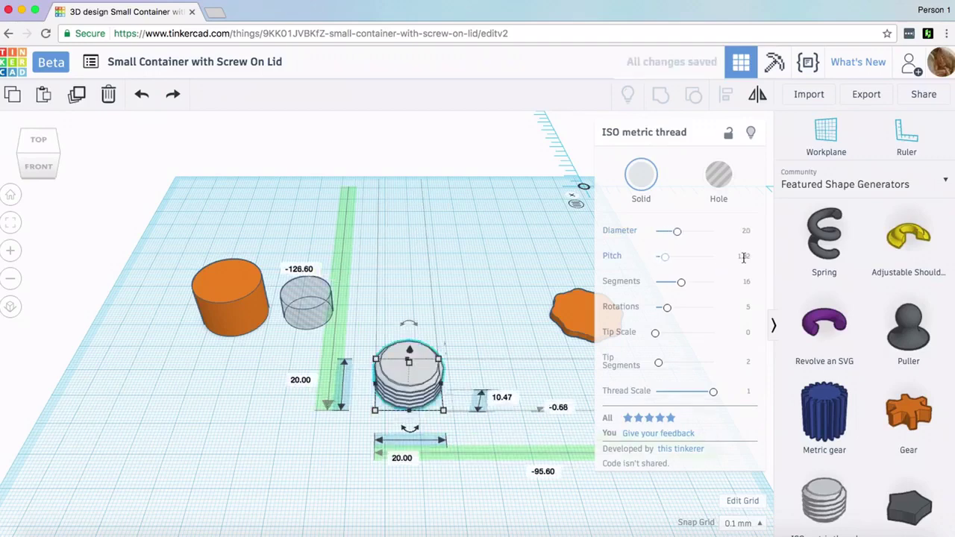
{"action": "left_click", "coordinate": [746, 281]}
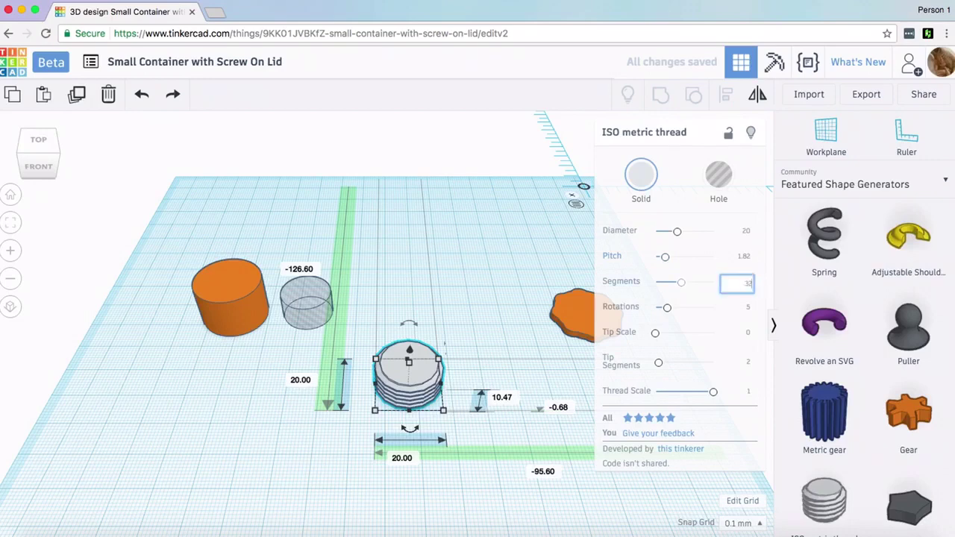
{"action": "key", "text": "Return"}
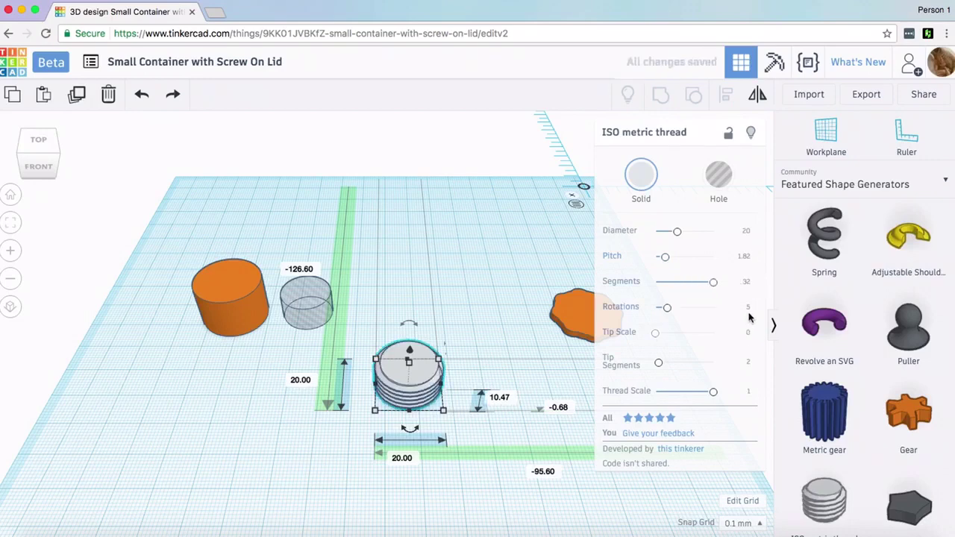
{"action": "left_click", "coordinate": [747, 307]}
{"action": "type", "text": "2"}
{"action": "key", "text": "Return"}
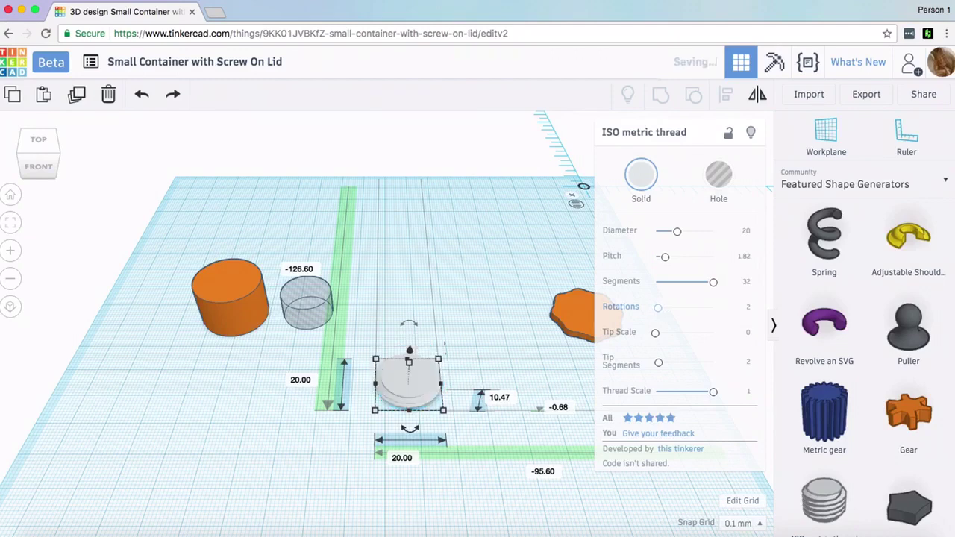
{"action": "left_click", "coordinate": [748, 362]}
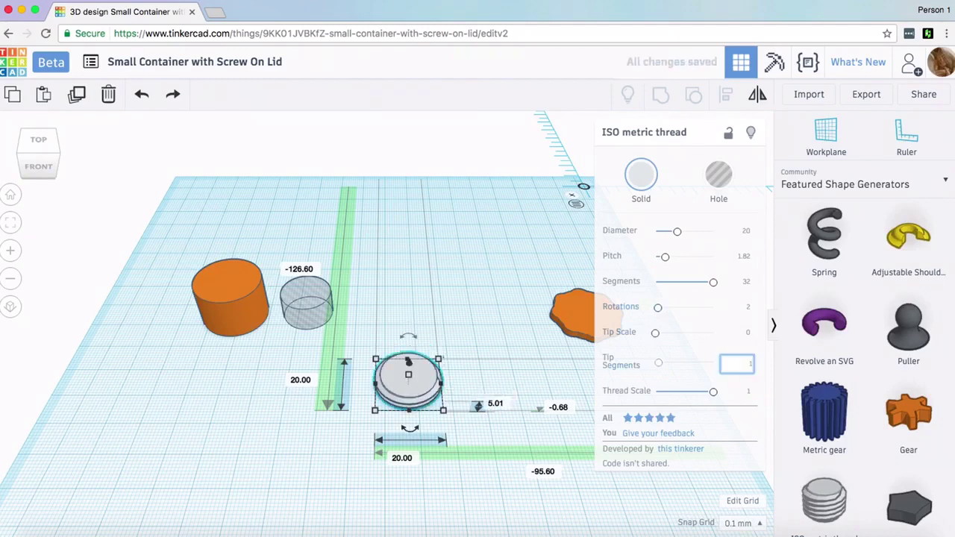
{"action": "key", "text": "Return"}
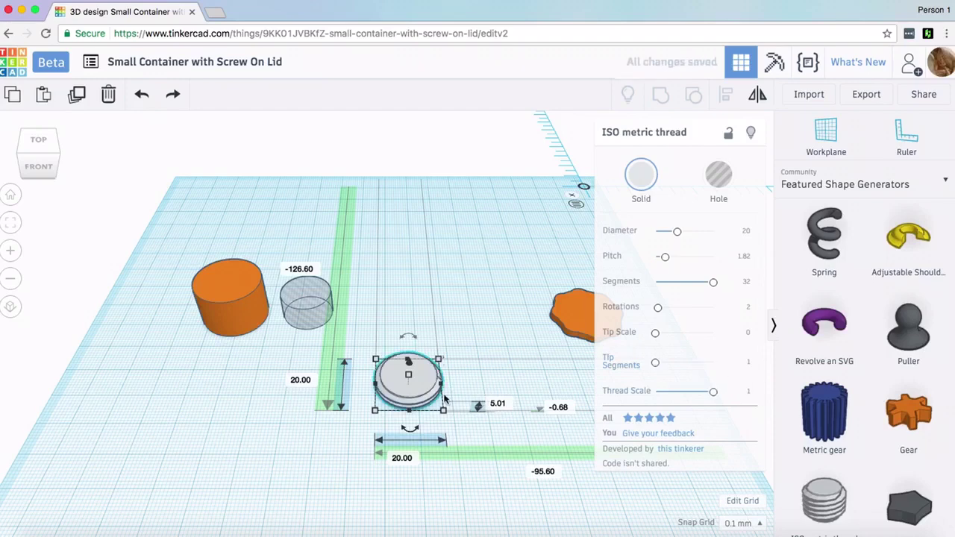
Move the thread beside the hole cylinder, duplicate it in place, and move one copy over near the bumpy lid.
{"action": "left_click_drag", "start_coordinate": [419, 382], "coordinate": [383, 312]}
{"action": "key", "text": "ctrl+d"}
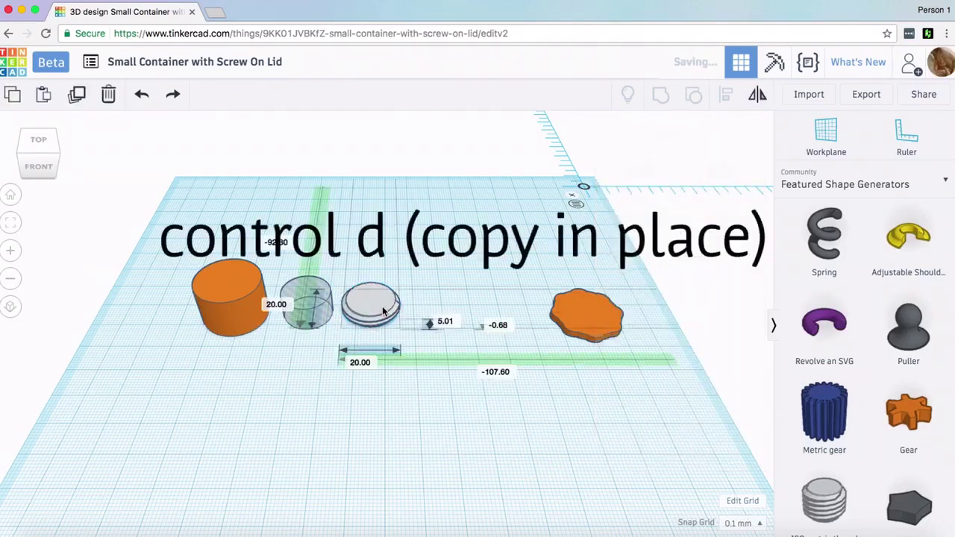
{"action": "left_click_drag", "start_coordinate": [383, 311], "coordinate": [530, 337]}
Turn the thread beside the hole cylinder into a hole and raise it to 10.99 mm above the workplane.
{"action": "left_click", "coordinate": [375, 303]}
{"action": "left_click", "coordinate": [718, 177]}
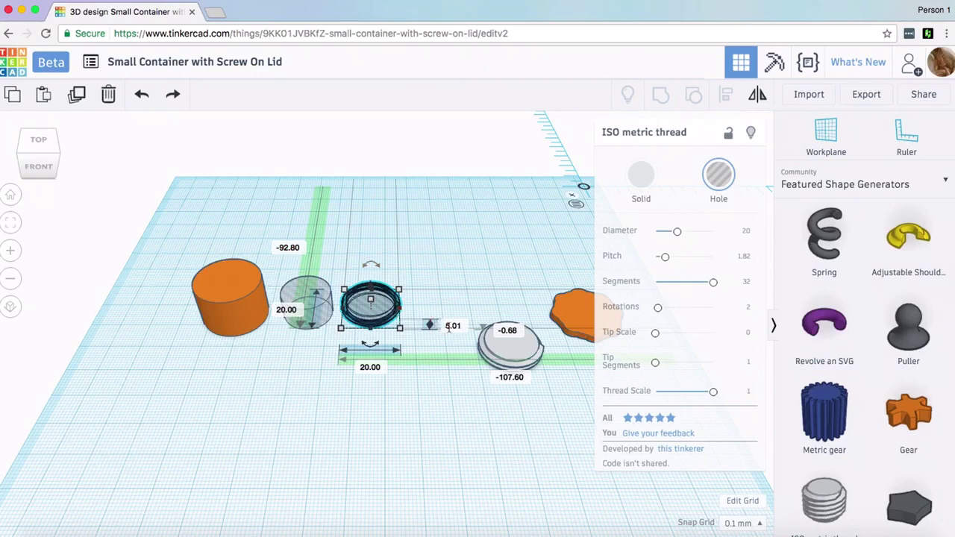
{"action": "left_click", "coordinate": [507, 330]}
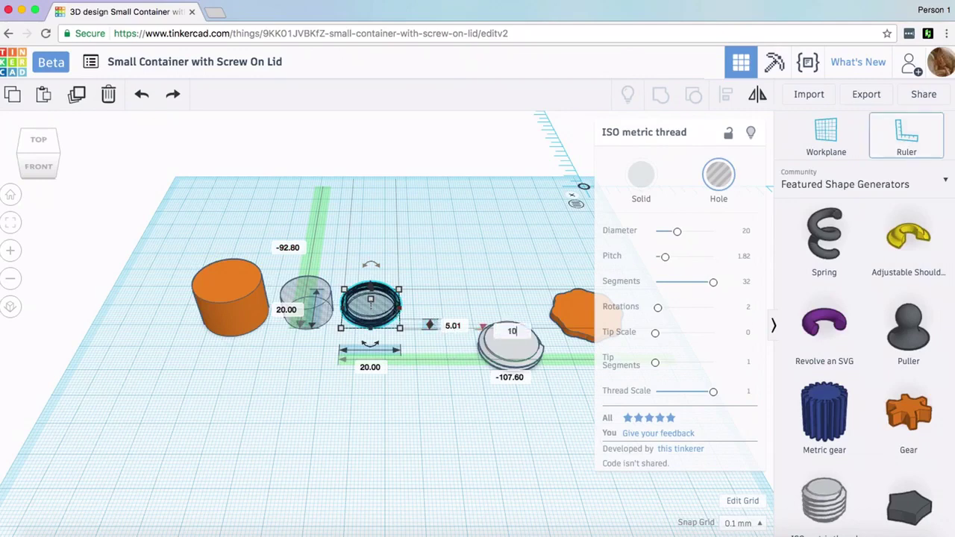
{"action": "type", "text": "10"}
{"action": "key", "text": "Return"}
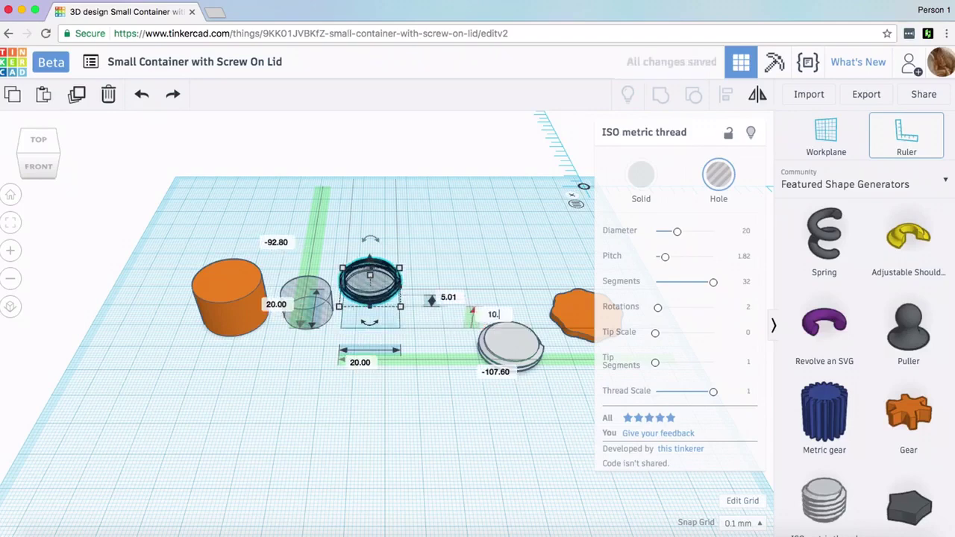
{"action": "type", "text": ".99"}
{"action": "key", "text": "Return"}
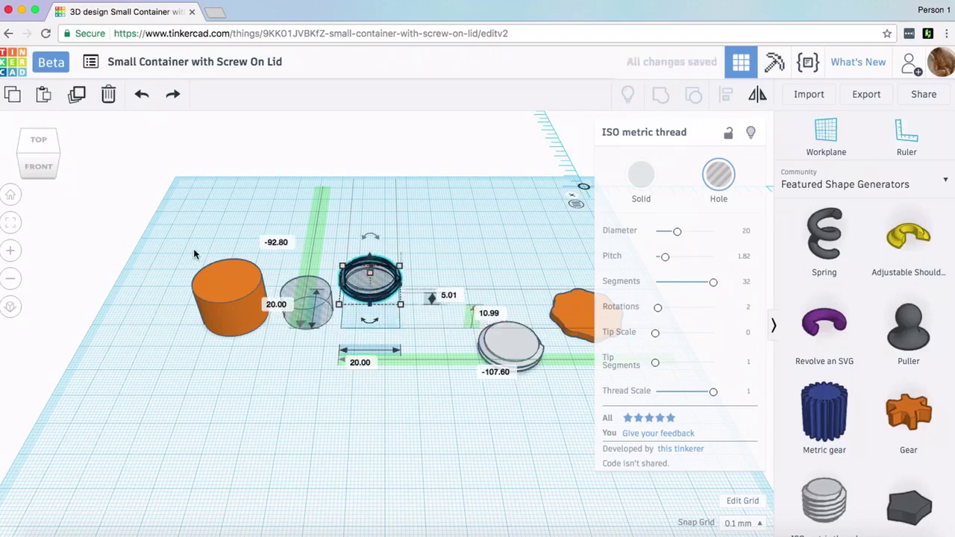
Align the container cylinder, hole cylinder and thread hole on their centres in width and depth, and group them.
{"action": "left_click_drag", "start_coordinate": [430, 314], "coordinate": [186, 246]}
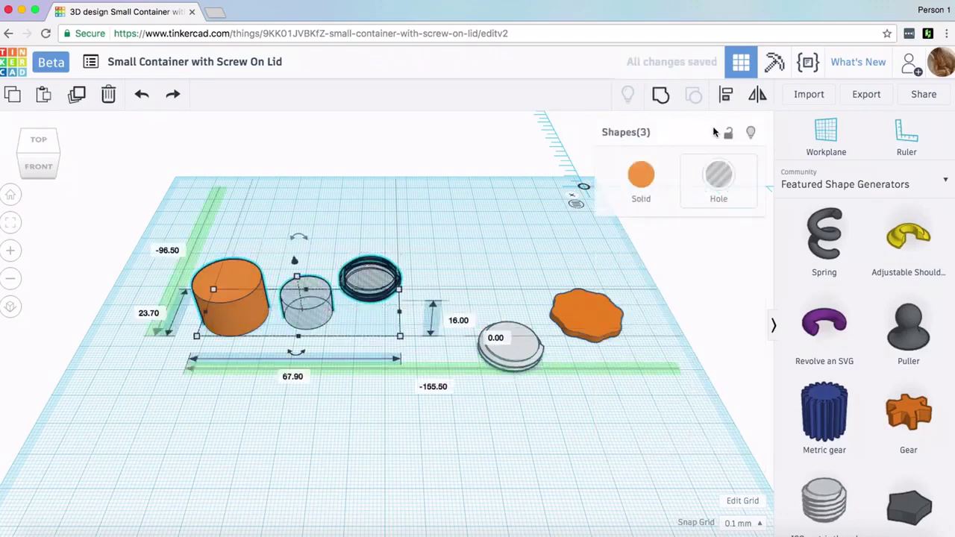
{"action": "left_click", "coordinate": [726, 94]}
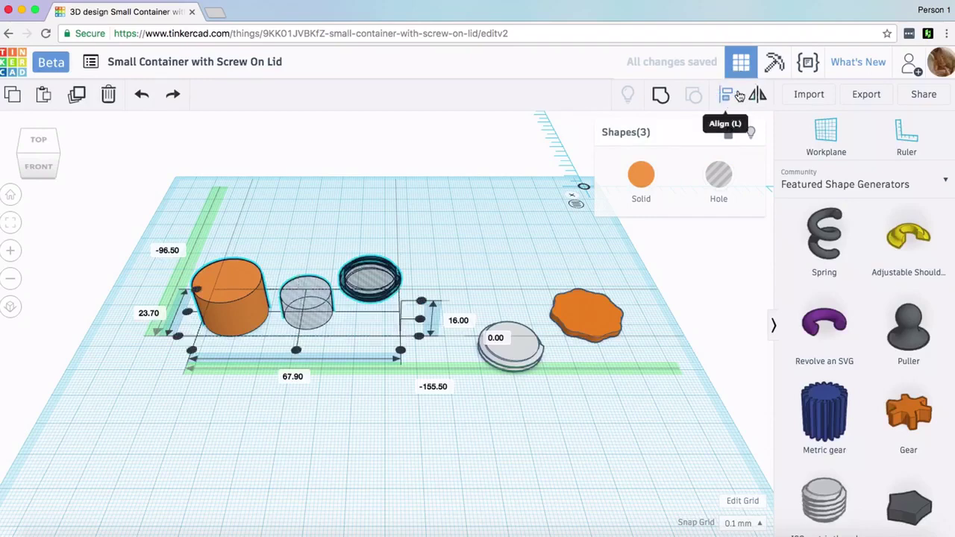
{"action": "left_click", "coordinate": [299, 350]}
{"action": "left_click", "coordinate": [253, 314]}
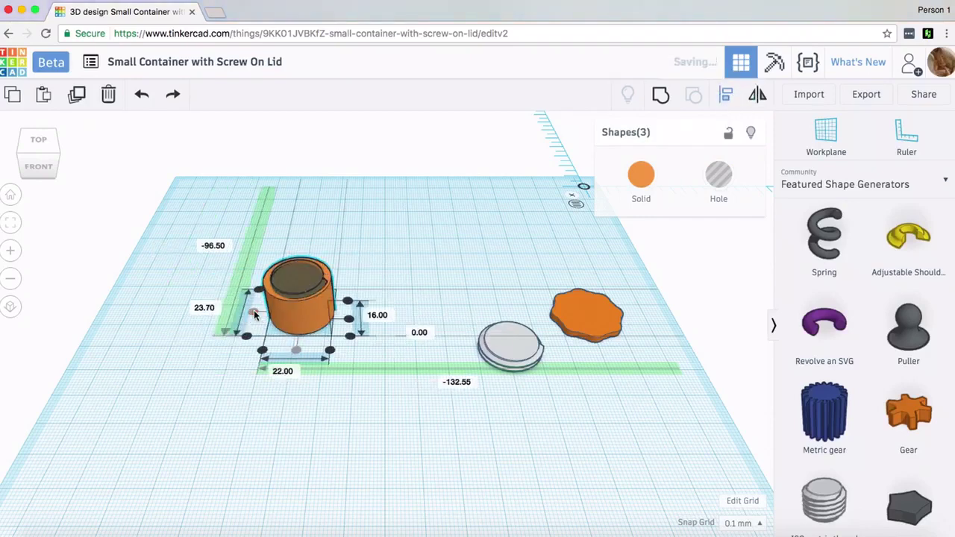
{"action": "left_click", "coordinate": [661, 95]}
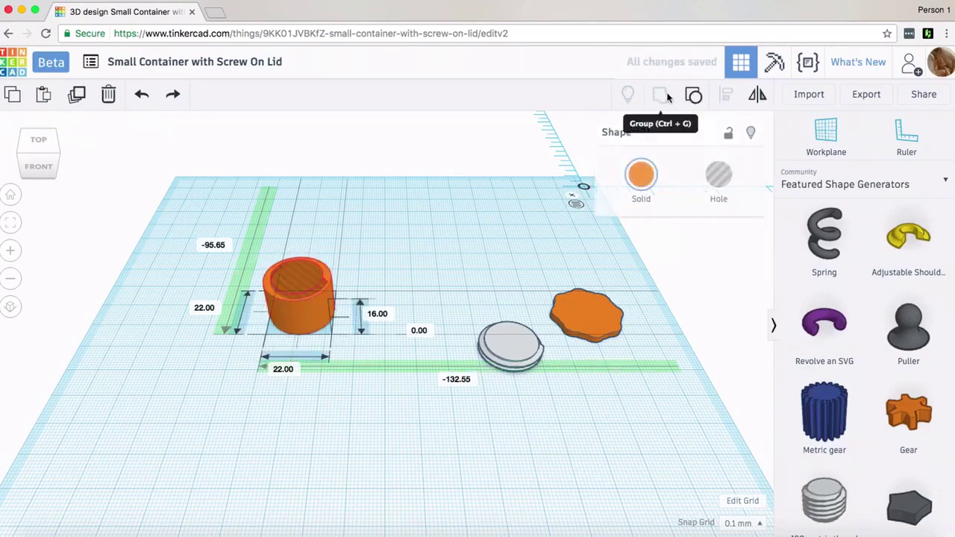
Temporarily make the grouped container a hole to inspect its cavity and internal threads, and set it back to solid.
{"action": "left_click", "coordinate": [407, 249]}
{"action": "left_click", "coordinate": [307, 311]}
{"action": "left_click", "coordinate": [718, 173]}
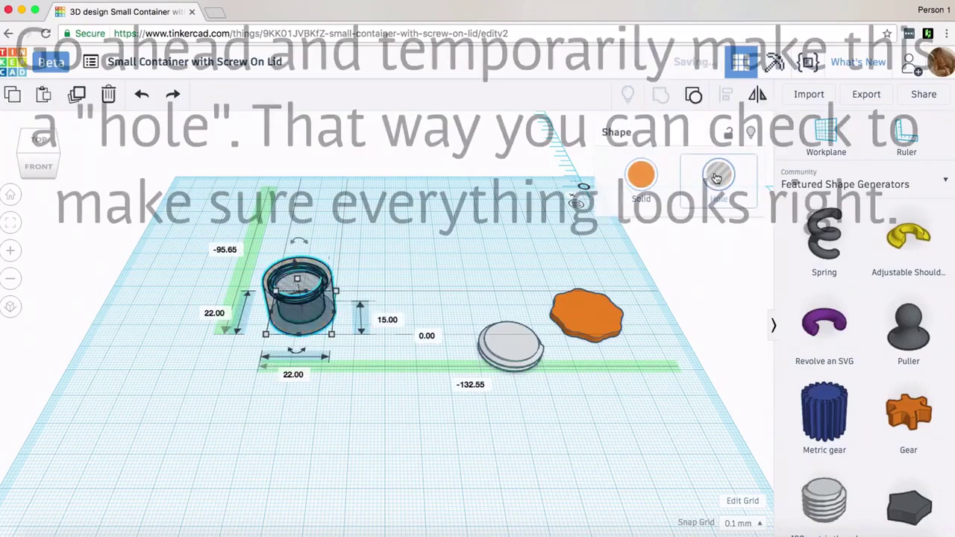
{"action": "scroll", "coordinate": [462, 219], "scroll_direction": "up", "scroll_amount": 2}
{"action": "right_click_drag", "start_coordinate": [462, 218], "coordinate": [289, 226]}
{"action": "left_click", "coordinate": [642, 176]}
Flip the remaining solid thread over and raise it to 1 mm above the workplane.
{"action": "left_click", "coordinate": [339, 302]}
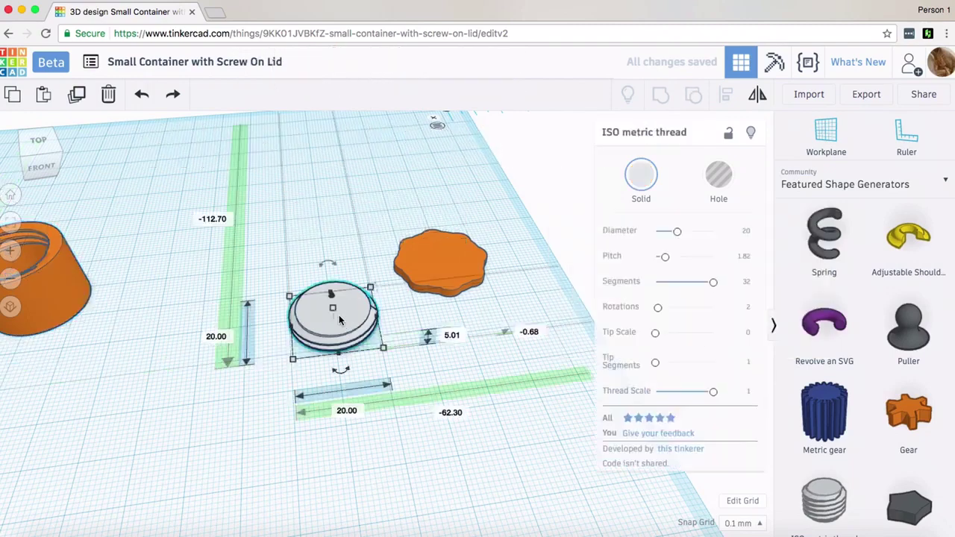
{"action": "left_click_drag", "start_coordinate": [328, 266], "coordinate": [350, 312]}
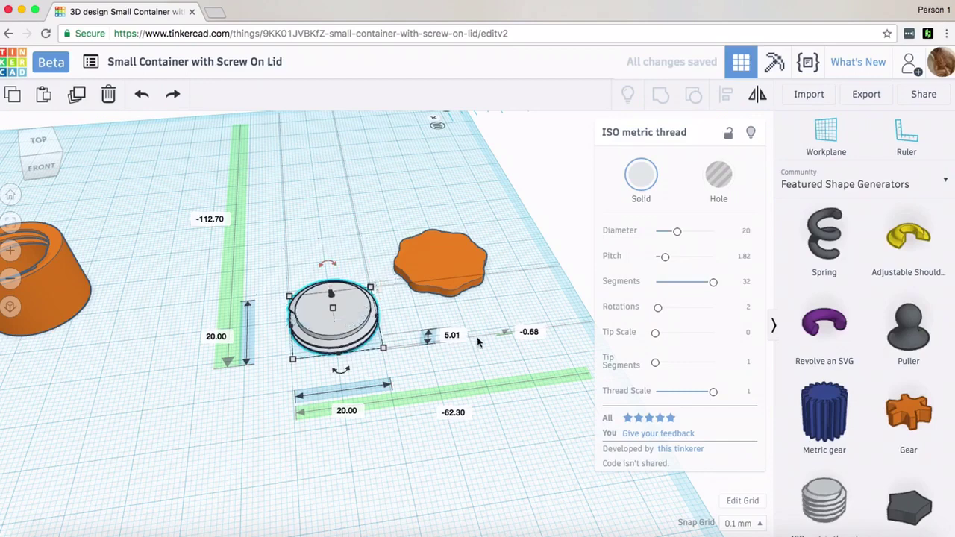
{"action": "left_click", "coordinate": [533, 333]}
{"action": "type", "text": "1"}
{"action": "key", "text": "Return"}
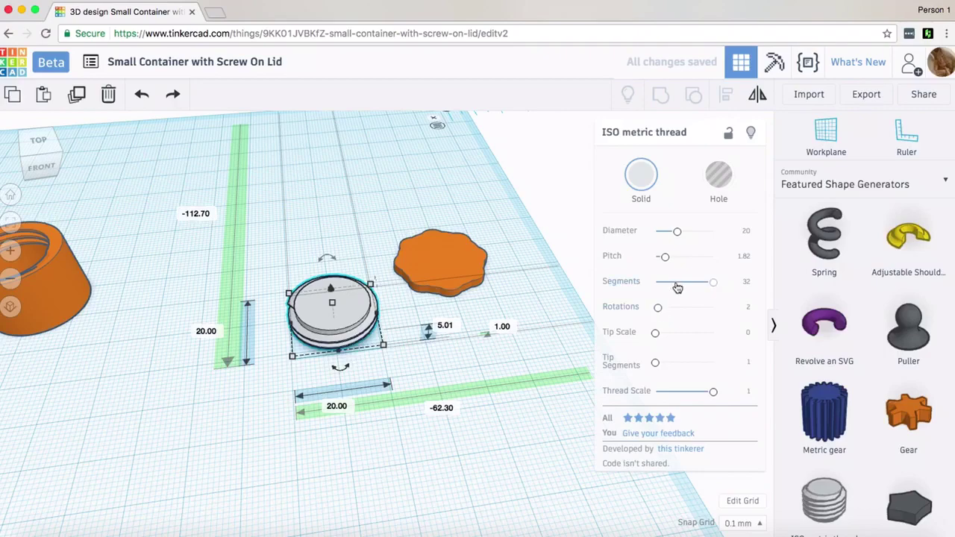
Set the solid lid thread's diameter to 19 and its tip segments to 5.
{"action": "left_click", "coordinate": [745, 230]}
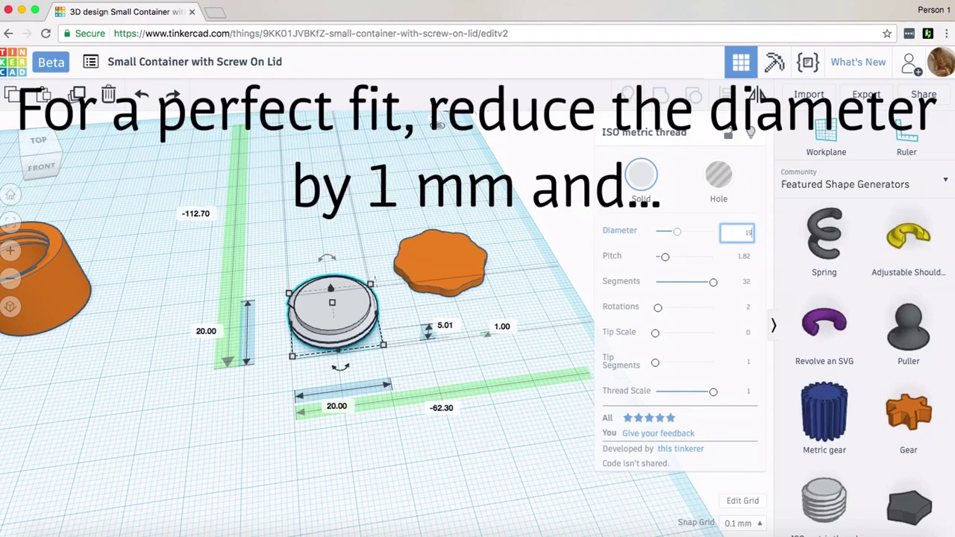
{"action": "type", "text": "19"}
{"action": "key", "text": "Return"}
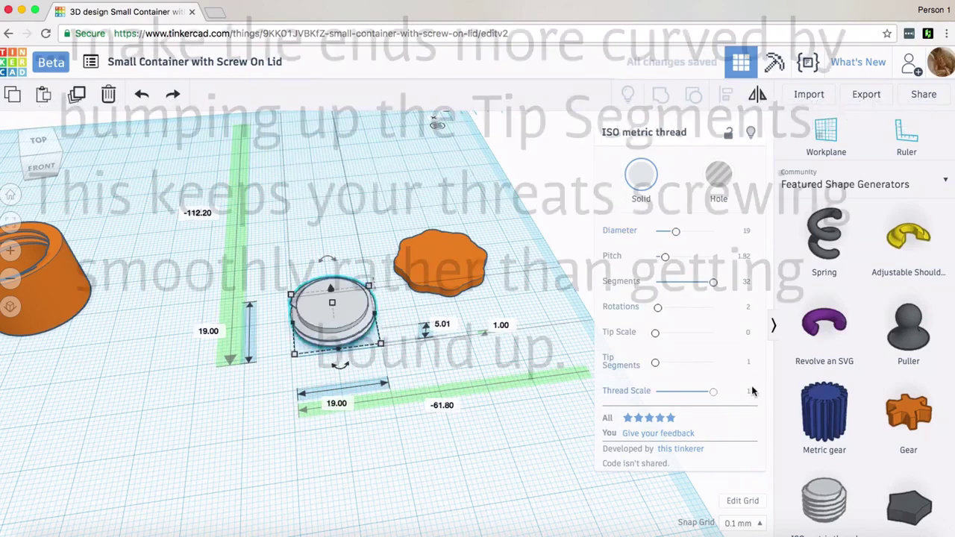
{"action": "left_click", "coordinate": [749, 363]}
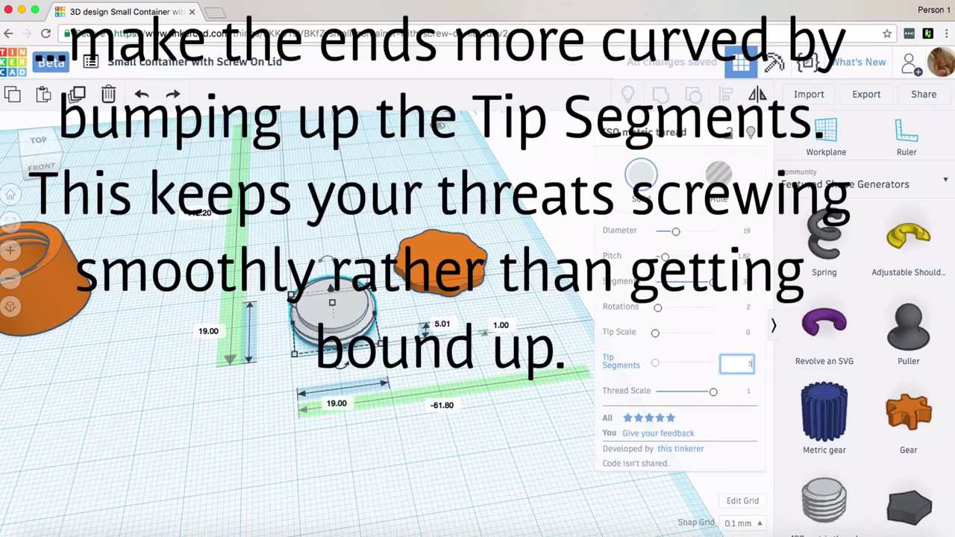
{"action": "key", "text": "Return"}
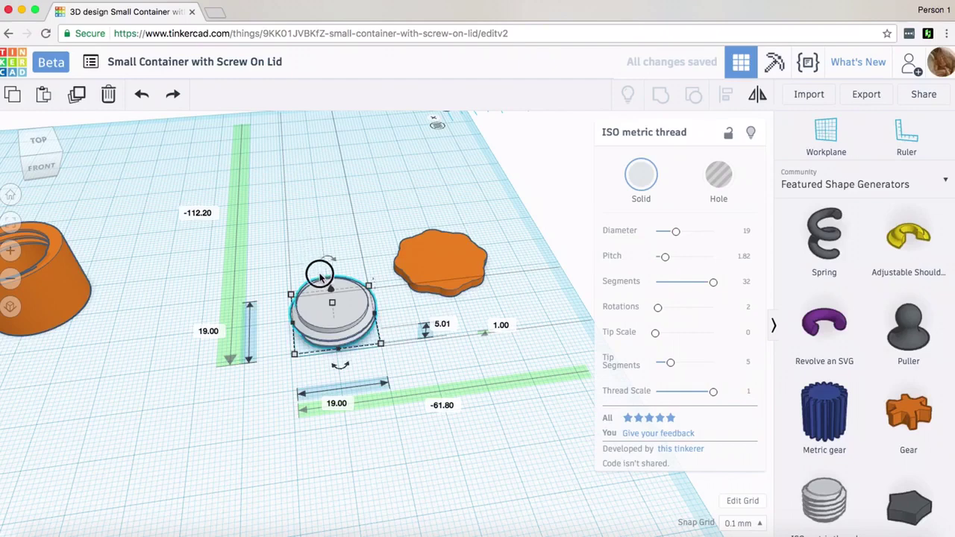
Align the solid thread and the bumpy lid on their centres in width and depth, and group them.
{"action": "left_click", "coordinate": [440, 263], "text": "shift"}
{"action": "left_click", "coordinate": [729, 97]}
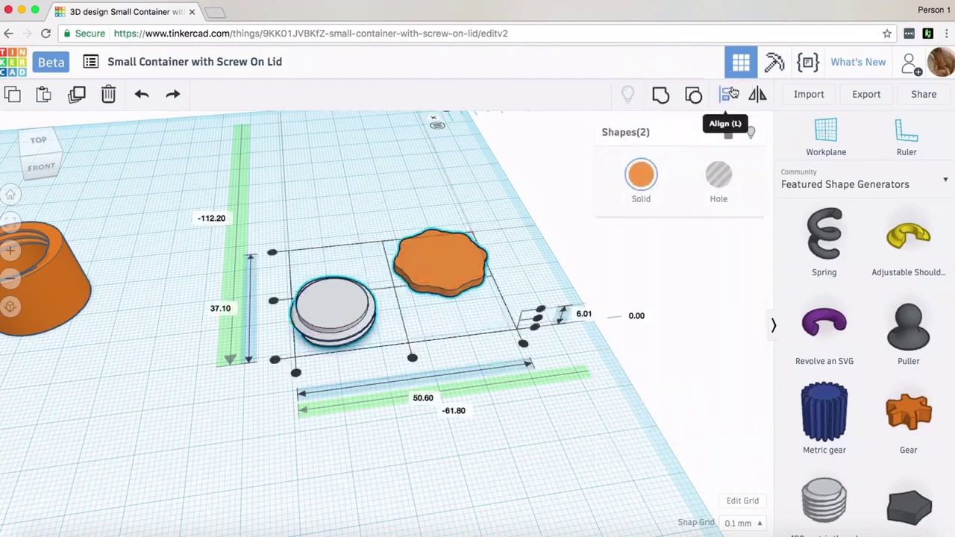
{"action": "left_click", "coordinate": [412, 358]}
{"action": "left_click", "coordinate": [329, 297]}
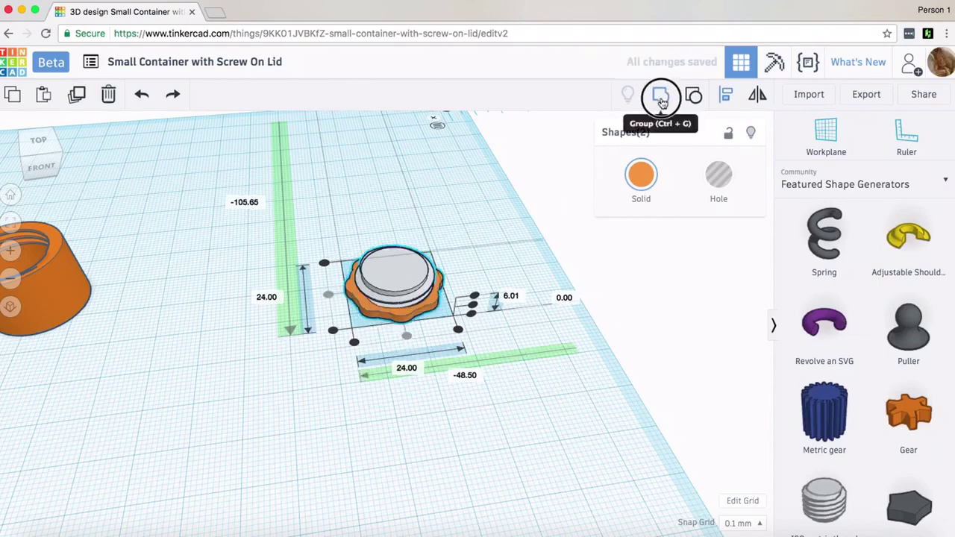
{"action": "left_click", "coordinate": [661, 96]}
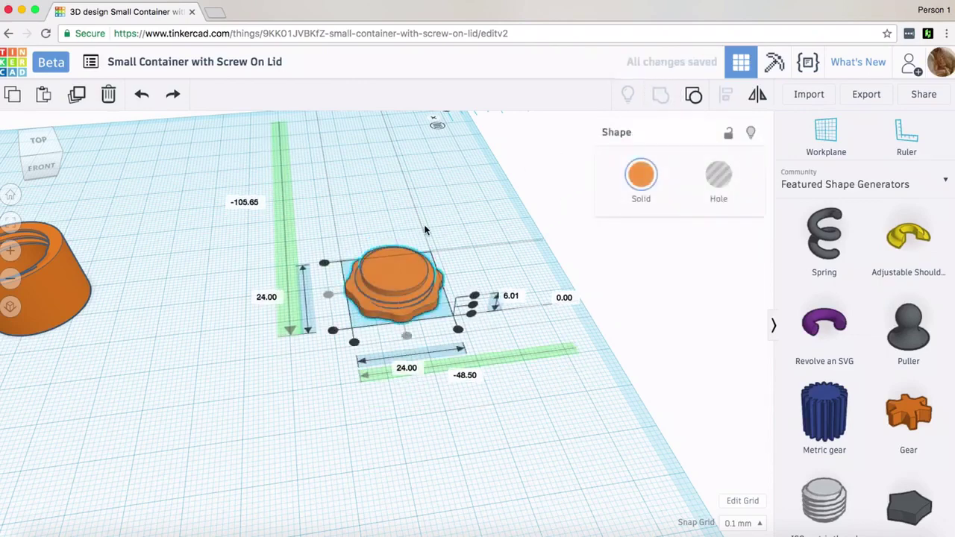
Move the finished threaded lid next to the container to compare the two parts.
{"action": "left_click", "coordinate": [457, 195]}
{"action": "left_click_drag", "start_coordinate": [400, 271], "coordinate": [158, 261]}
{"action": "middle_click_drag", "start_coordinate": [146, 201], "coordinate": [452, 207]}
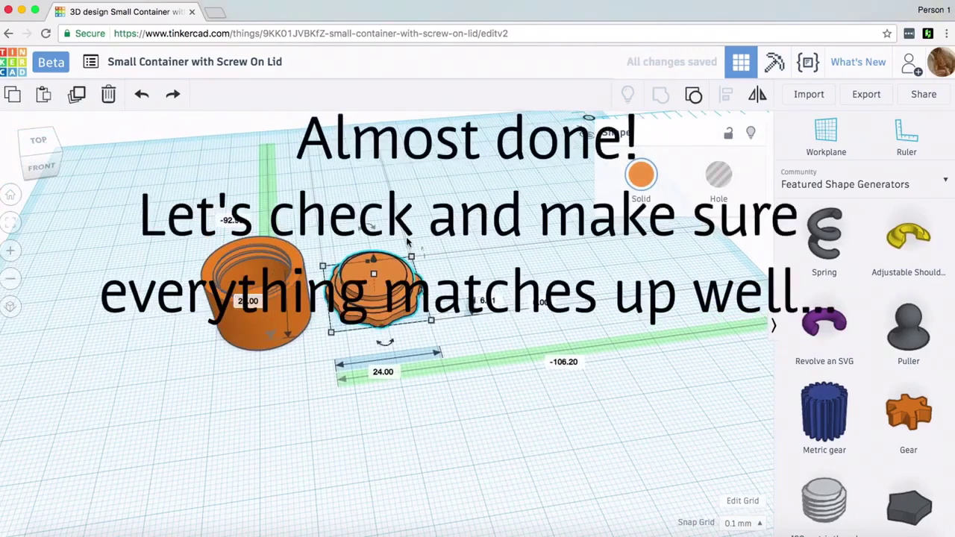
Flip the lid 180° and align it with the container, centred in width and depth and with their tops level.
{"action": "left_click_drag", "start_coordinate": [373, 223], "coordinate": [396, 282]}
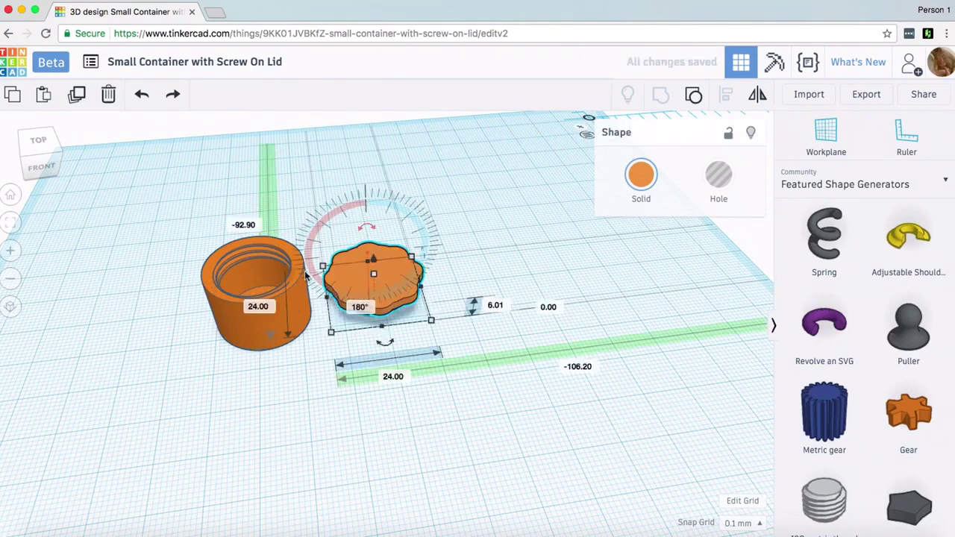
{"action": "left_click_drag", "start_coordinate": [192, 212], "coordinate": [427, 329]}
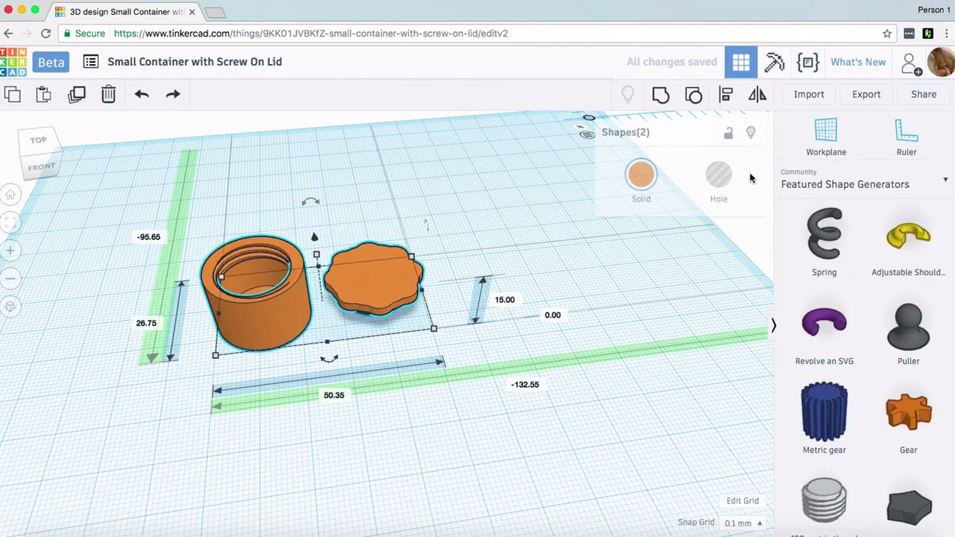
{"action": "left_click", "coordinate": [725, 94]}
{"action": "left_click", "coordinate": [329, 357]}
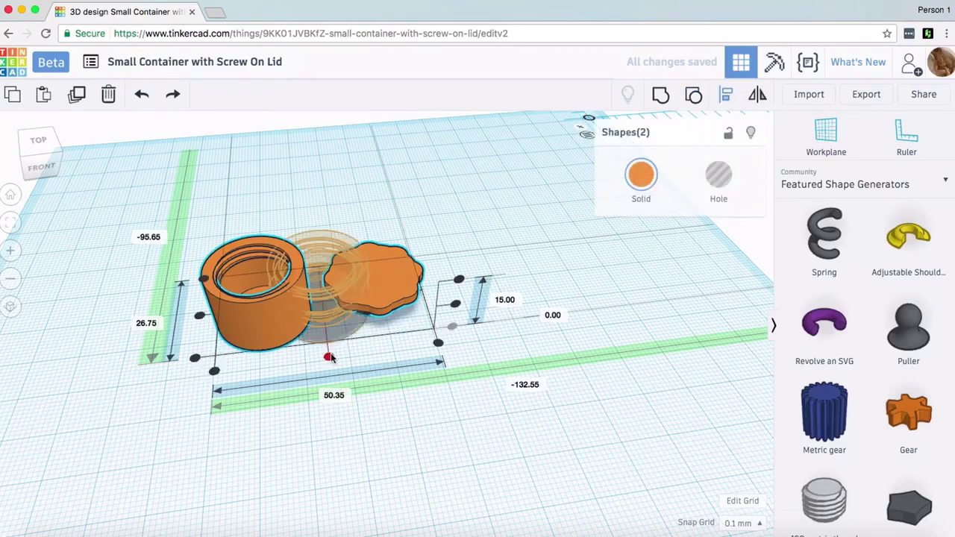
{"action": "left_click", "coordinate": [254, 310]}
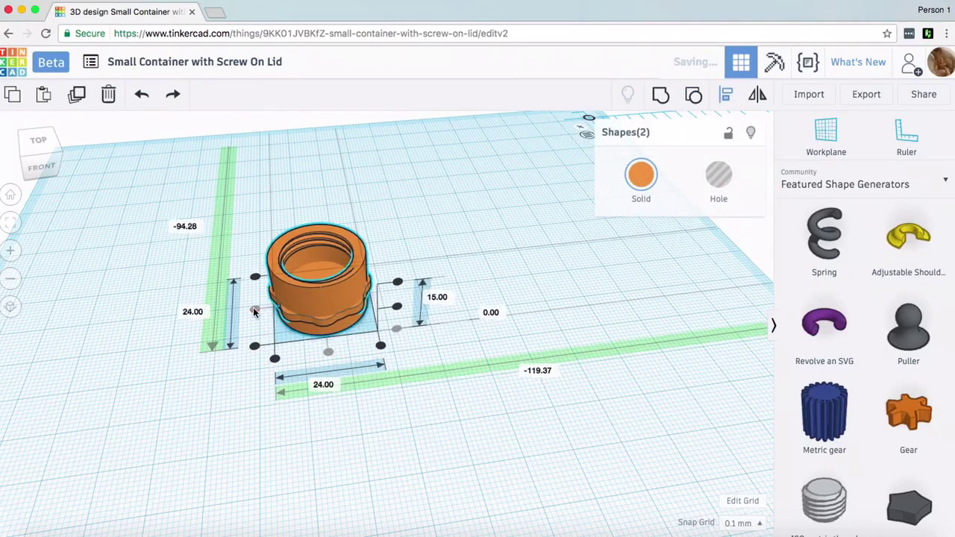
{"action": "left_click", "coordinate": [398, 282]}
{"action": "left_click", "coordinate": [437, 161]}
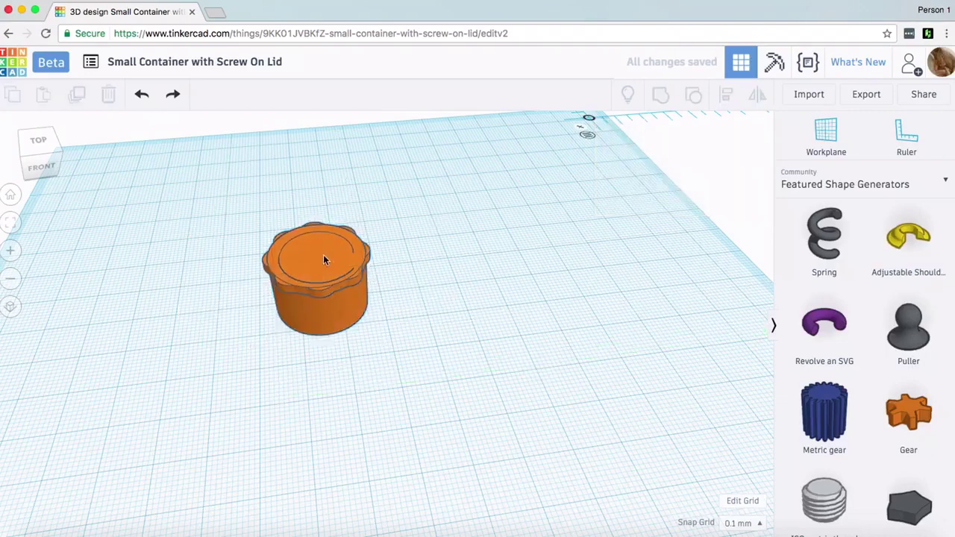
Raise the lid to 10.99 mm above the workplane so its cap rests on the container's rim.
{"action": "left_click", "coordinate": [323, 256]}
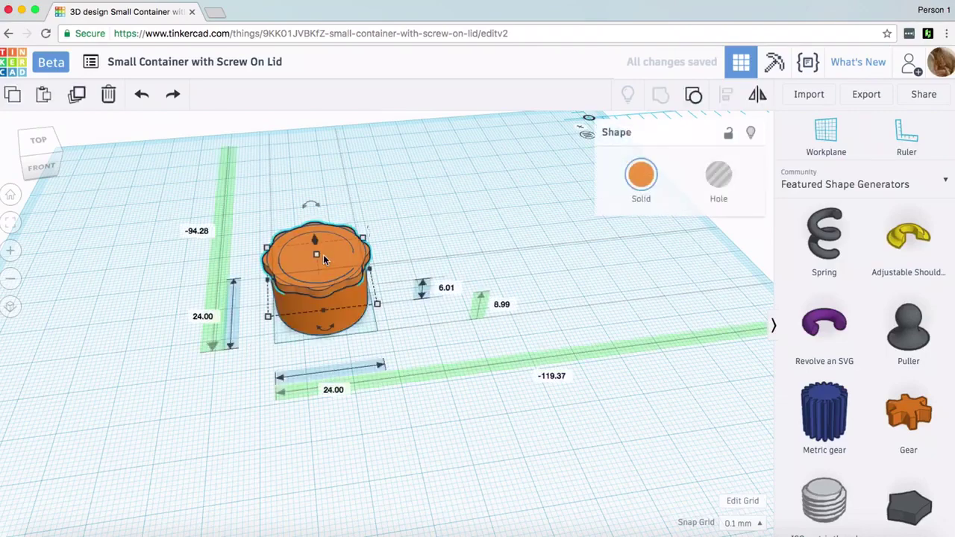
{"action": "left_click", "coordinate": [499, 306]}
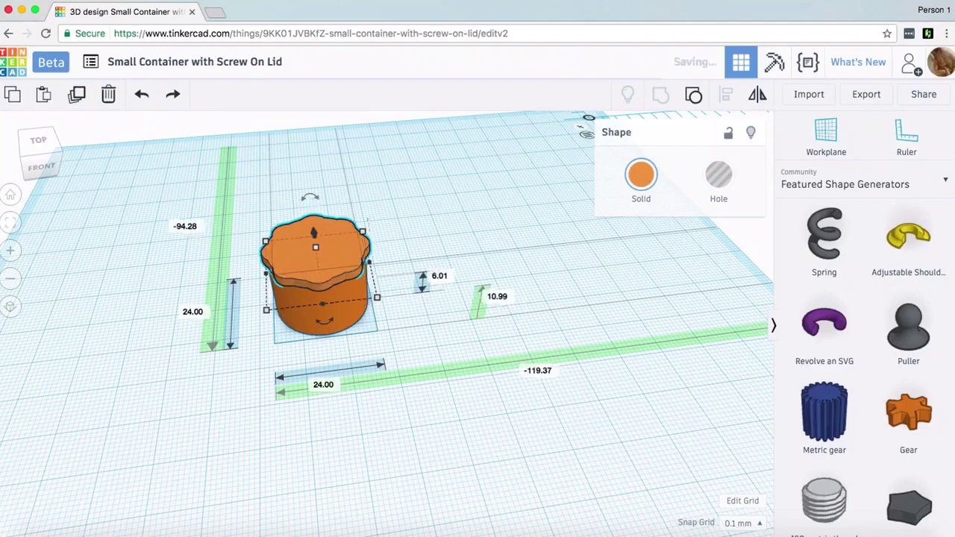
{"action": "left_click", "coordinate": [420, 345]}
Make the container a see-through hole and examine the clearance between its inner thread and the lid's thread.
{"action": "scroll", "coordinate": [419, 345], "scroll_direction": "up", "scroll_amount": 3}
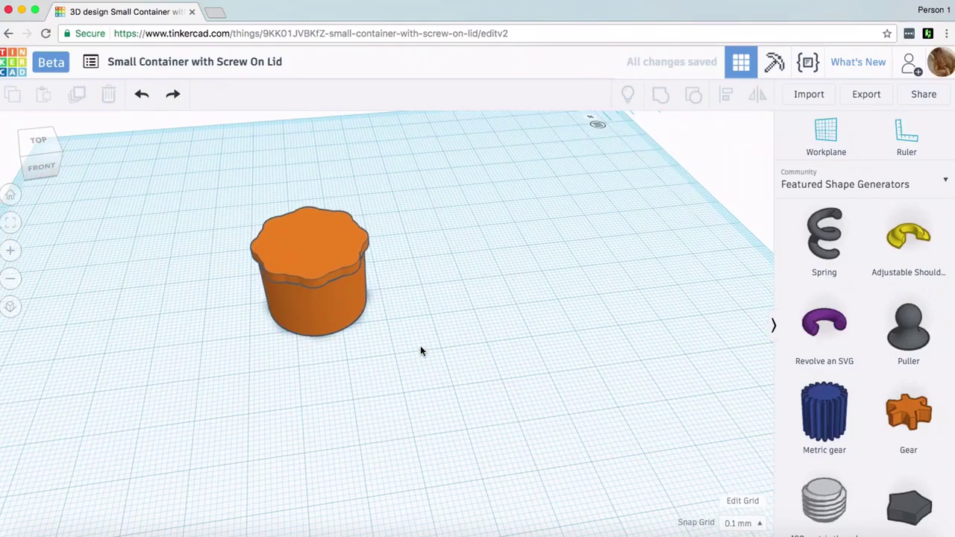
{"action": "right_click_drag", "start_coordinate": [420, 347], "coordinate": [618, 351]}
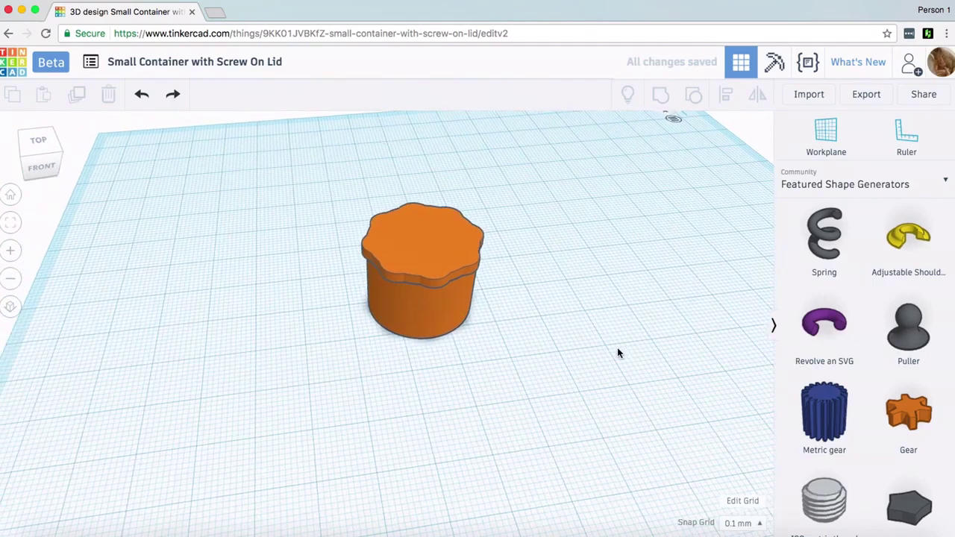
{"action": "scroll", "coordinate": [618, 353], "scroll_direction": "up", "scroll_amount": 2}
{"action": "left_click", "coordinate": [469, 305]}
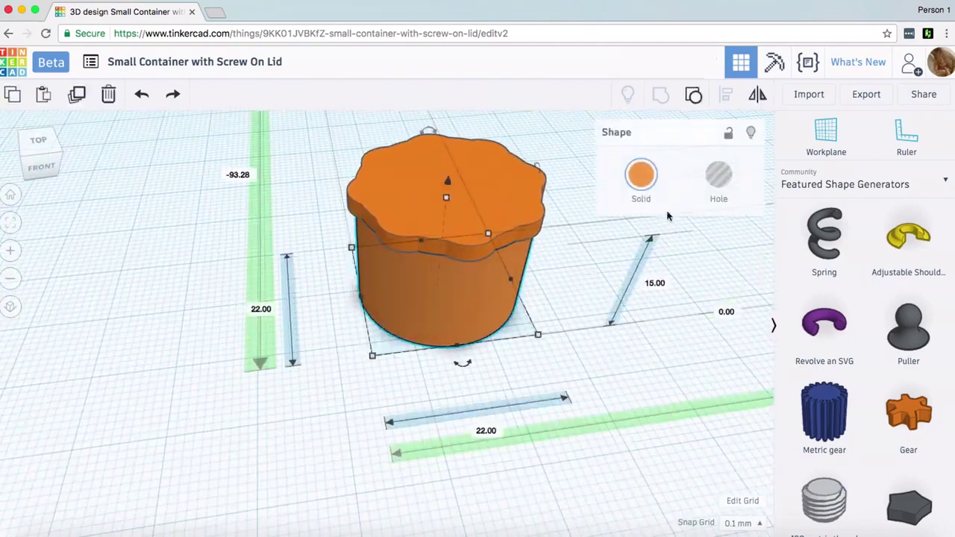
{"action": "left_click", "coordinate": [708, 185]}
{"action": "right_click_drag", "start_coordinate": [610, 344], "coordinate": [616, 301]}
{"action": "scroll", "coordinate": [615, 300], "scroll_direction": "up", "scroll_amount": 5}
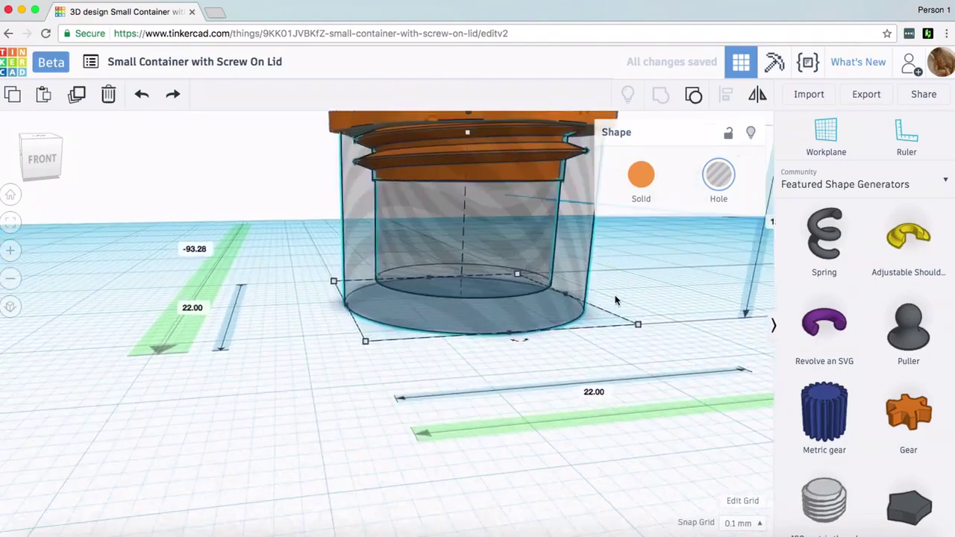
{"action": "scroll", "coordinate": [510, 377], "scroll_direction": "up", "scroll_amount": 5}
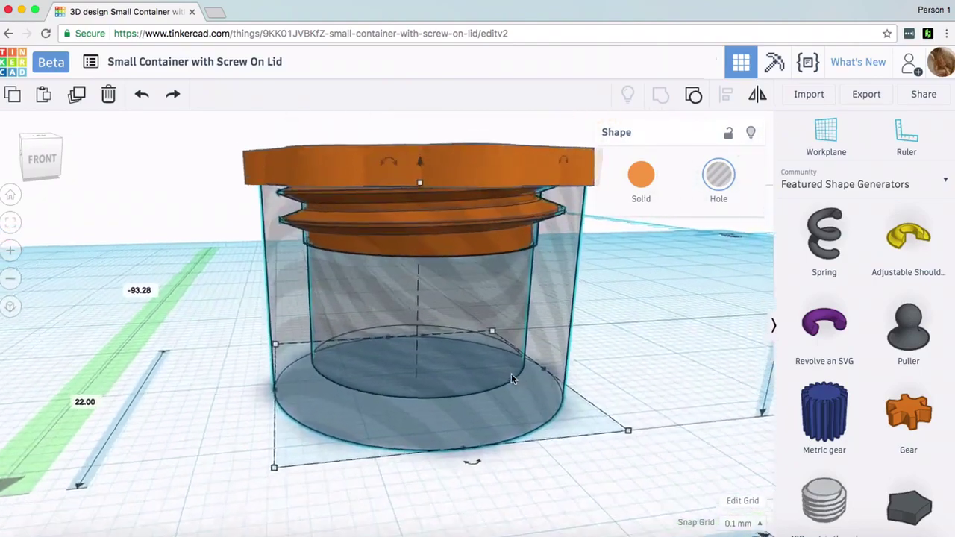
{"action": "right_click_drag", "start_coordinate": [433, 295], "coordinate": [458, 227]}
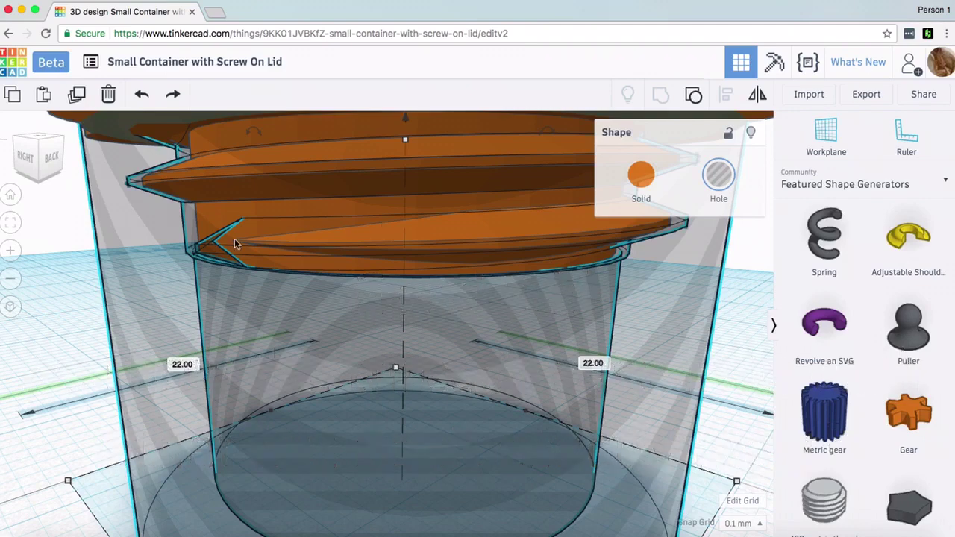
{"action": "right_click_drag", "start_coordinate": [247, 251], "coordinate": [309, 257]}
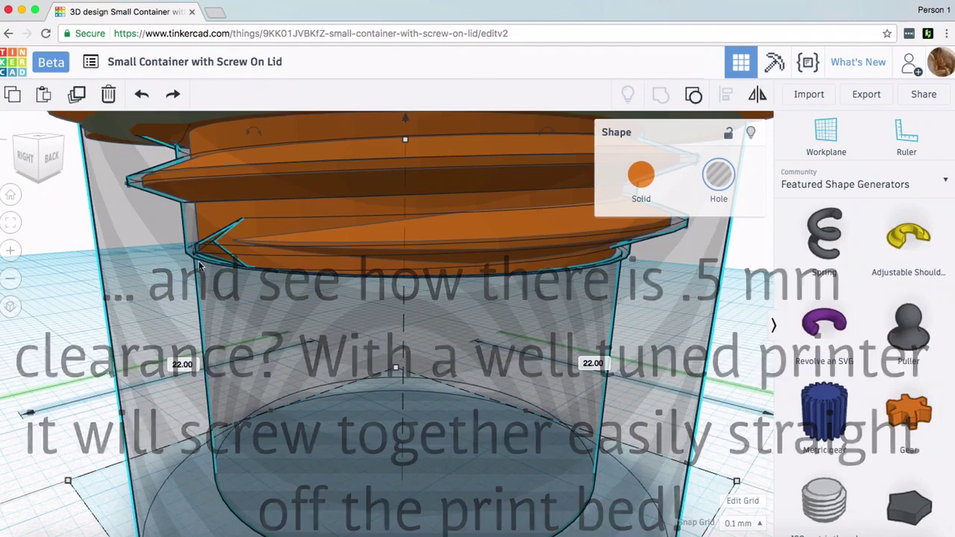
{"action": "scroll", "coordinate": [199, 265], "scroll_direction": "down", "scroll_amount": 3}
{"action": "scroll", "coordinate": [199, 266], "scroll_direction": "down", "scroll_amount": 5}
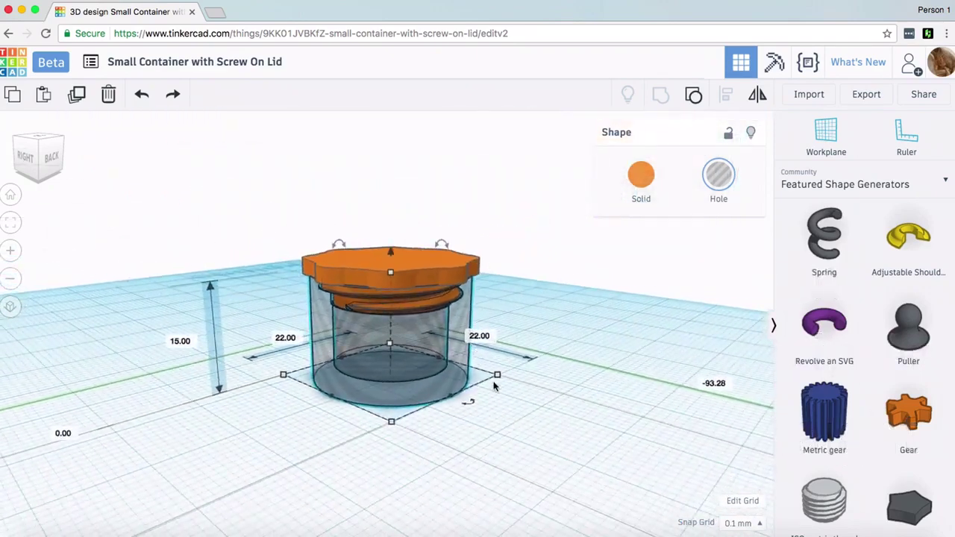
Turn the container back into a solid.
{"action": "right_click_drag", "start_coordinate": [533, 424], "coordinate": [396, 407]}
{"action": "left_click", "coordinate": [625, 183]}
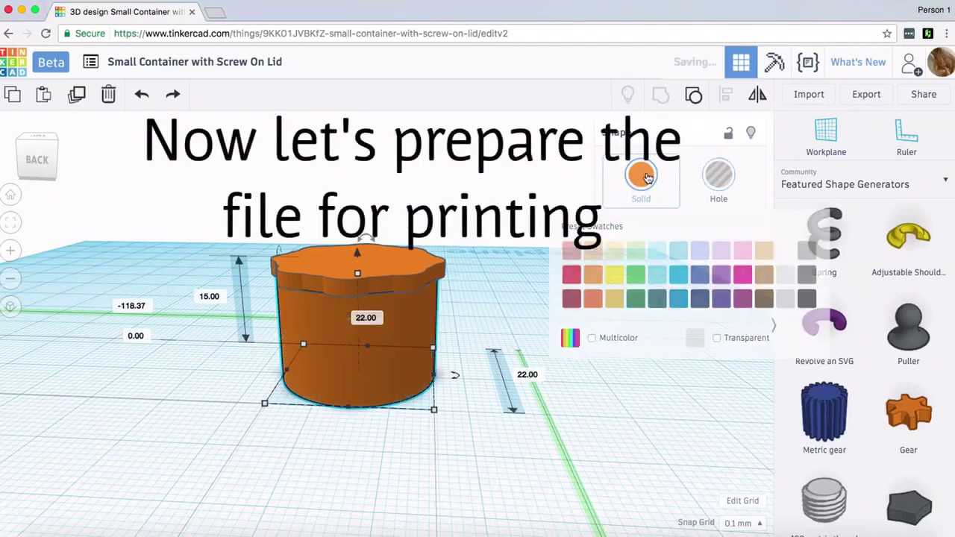
{"action": "scroll", "coordinate": [393, 264], "scroll_direction": "down", "scroll_amount": 2}
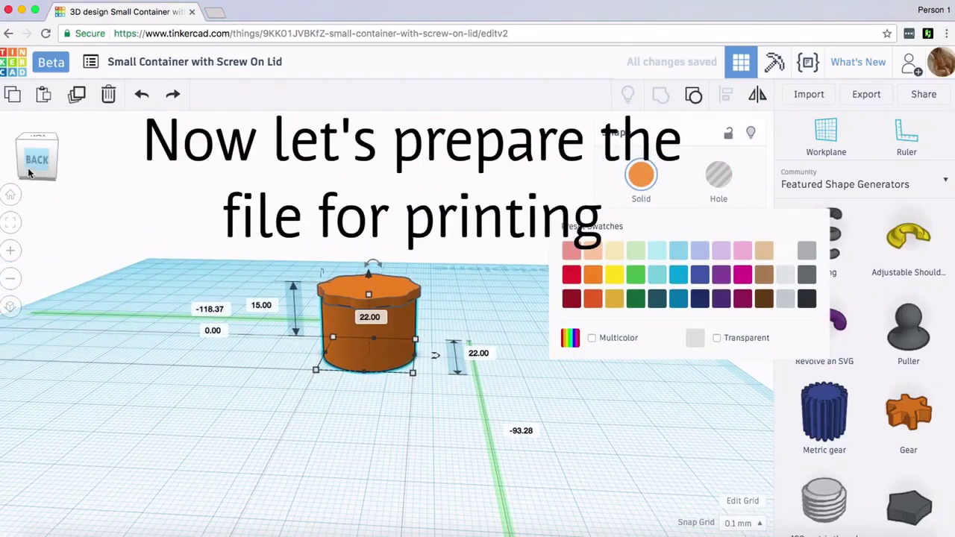
{"action": "left_click", "coordinate": [10, 194]}
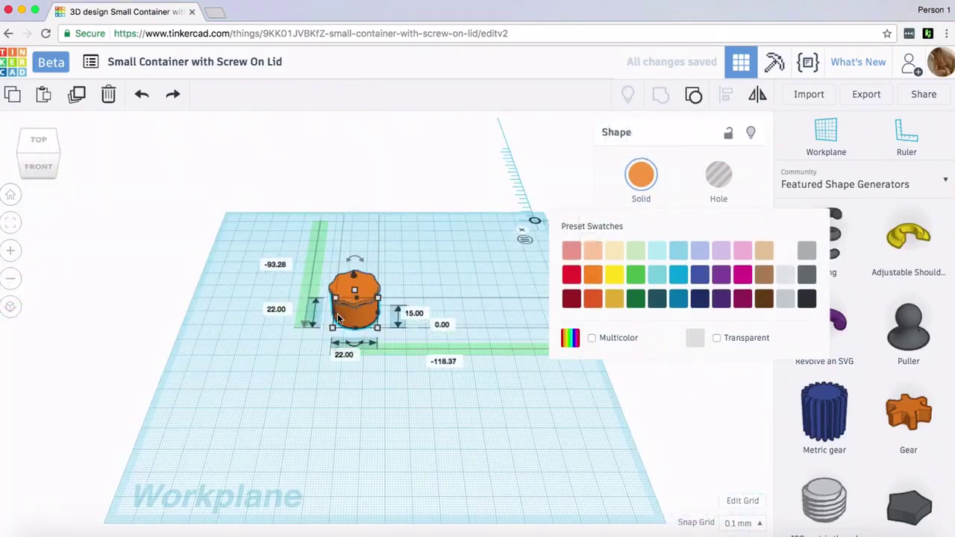
{"action": "left_click", "coordinate": [414, 274]}
Move the lid beside the container and lay it thread-up on the workplane, rotated 180° and at height 0.
{"action": "left_click", "coordinate": [360, 286]}
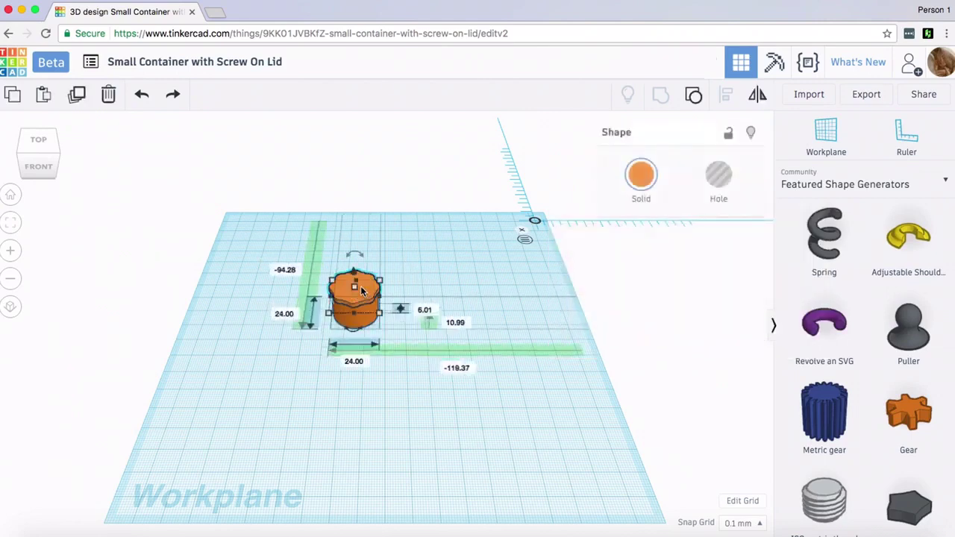
{"action": "left_click_drag", "start_coordinate": [368, 289], "coordinate": [430, 299]}
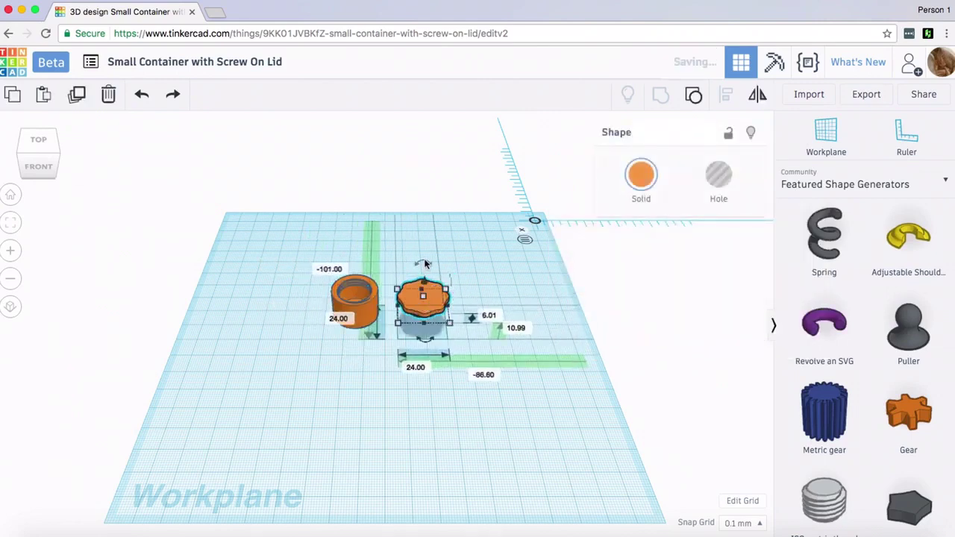
{"action": "left_click_drag", "start_coordinate": [425, 264], "coordinate": [429, 294]}
{"action": "left_click", "coordinate": [530, 332]}
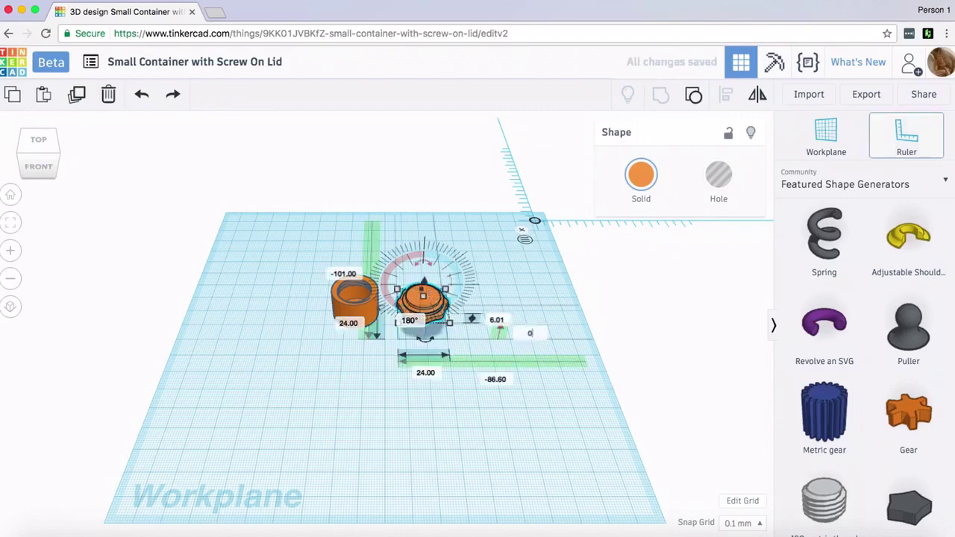
{"action": "type", "text": "0"}
{"action": "key", "text": "Return"}
{"action": "left_click", "coordinate": [572, 410]}
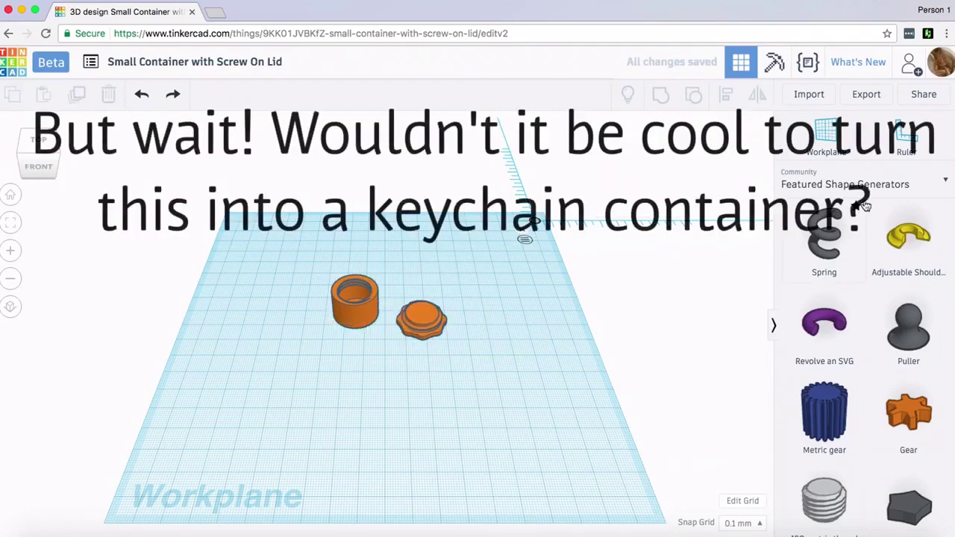
Switch the shape library to Basic Shapes and place a tube on the workplane beside the lid.
{"action": "left_click", "coordinate": [859, 184]}
{"action": "left_click", "coordinate": [850, 231]}
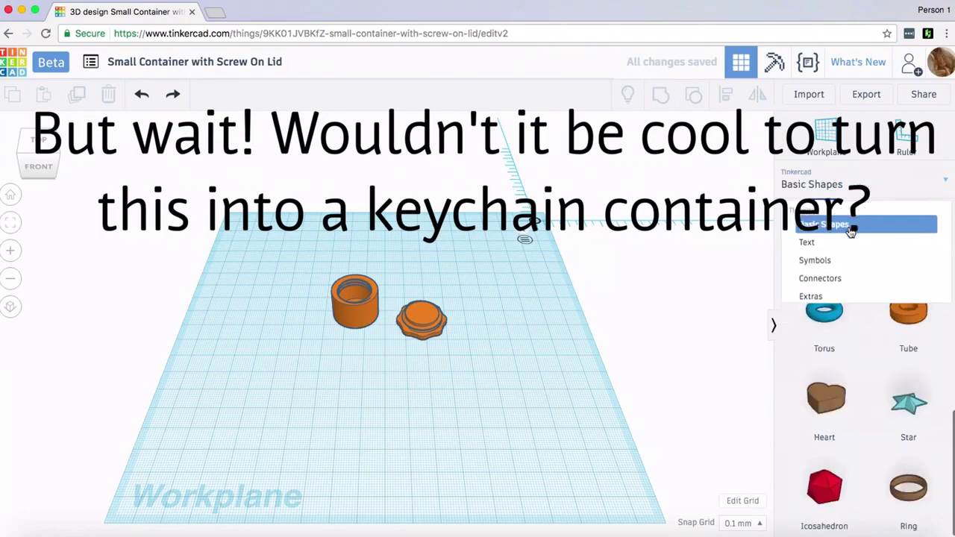
{"action": "left_click_drag", "start_coordinate": [907, 313], "coordinate": [442, 329]}
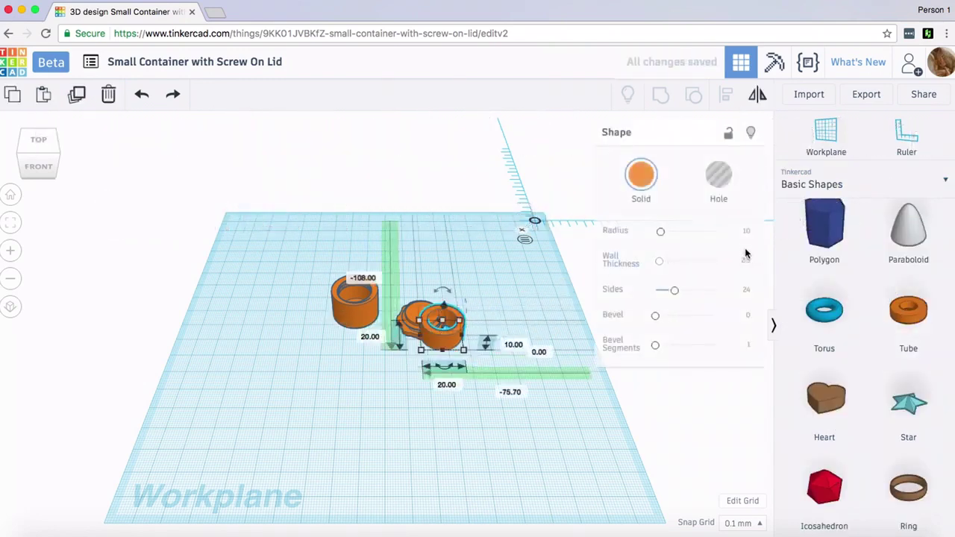